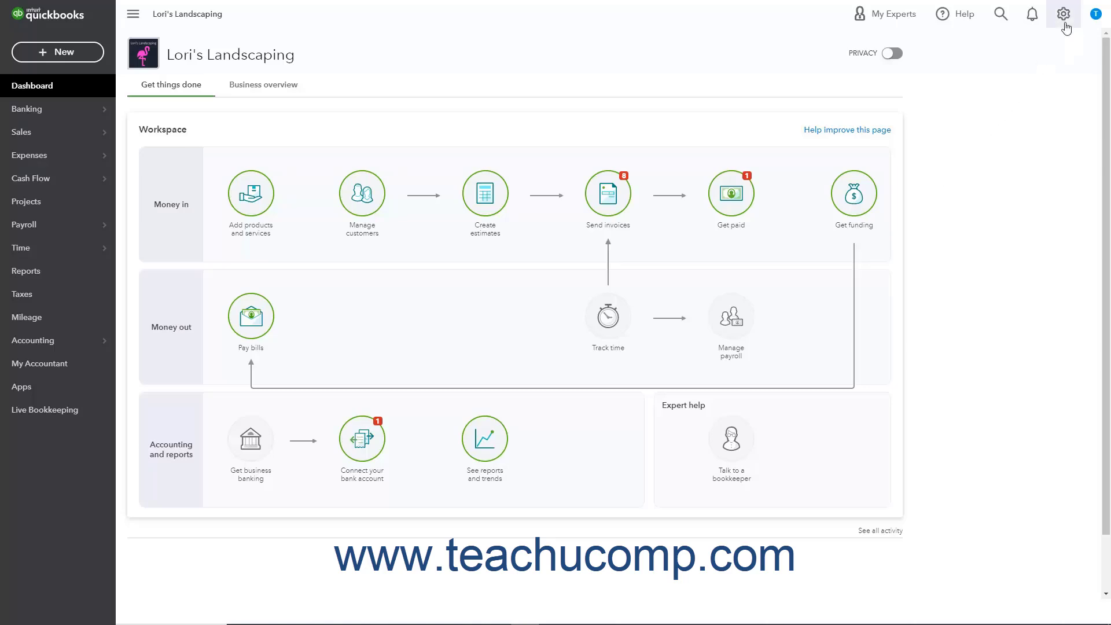
- Open the Reconcile tool, get past its introduction and dismiss the guidance pop-ups and the new-features notice
{"action": "left_click", "coordinate": [1065, 16]}
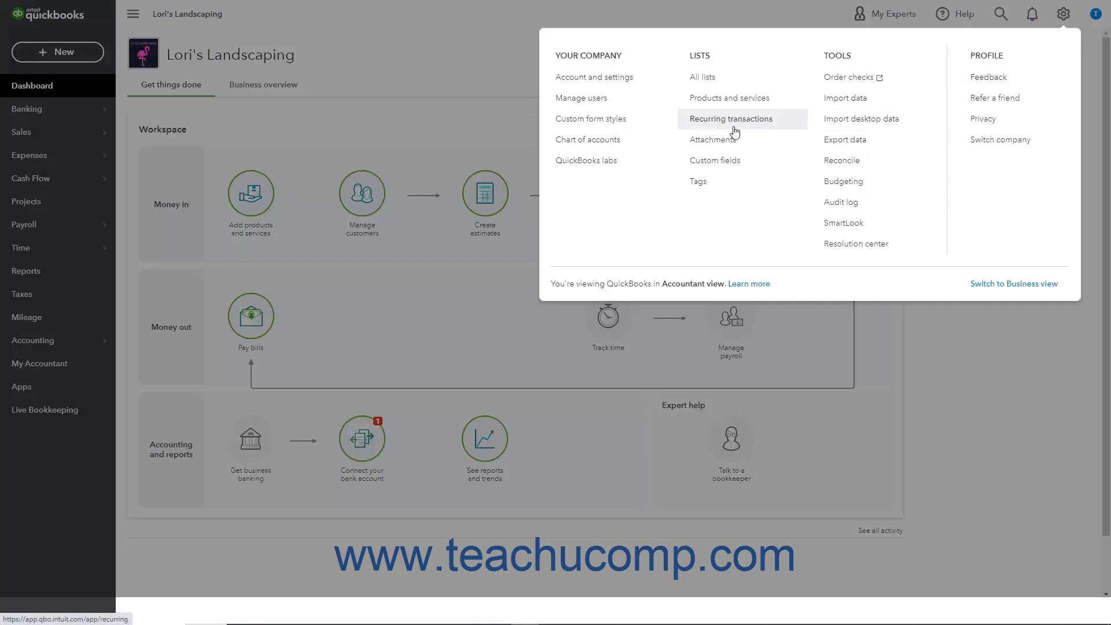
{"action": "left_click", "coordinate": [857, 167]}
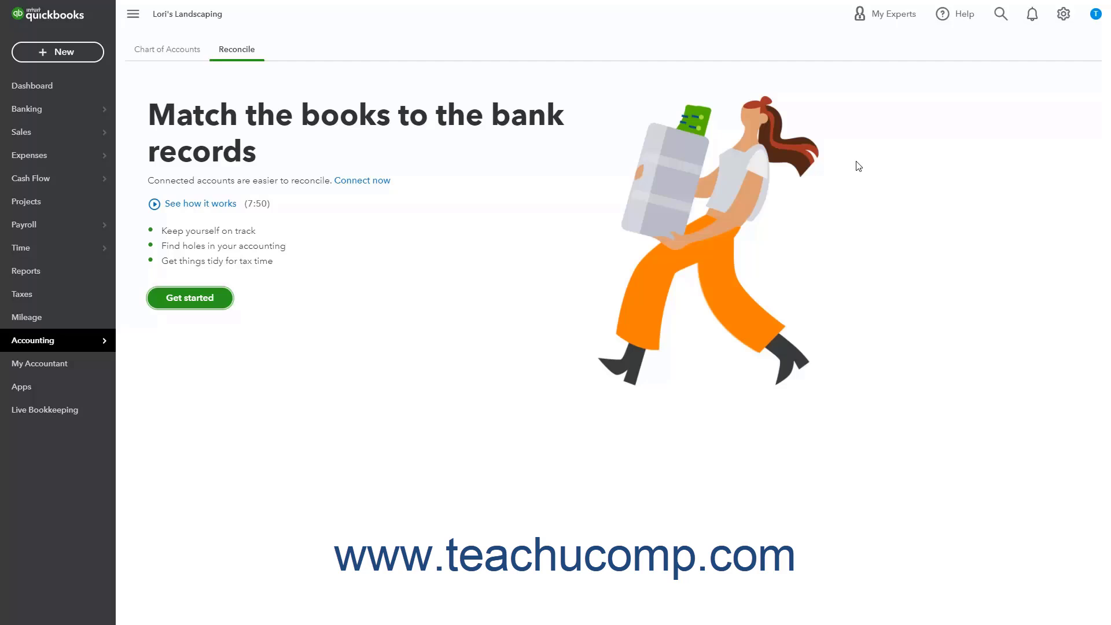
{"action": "left_click", "coordinate": [191, 299]}
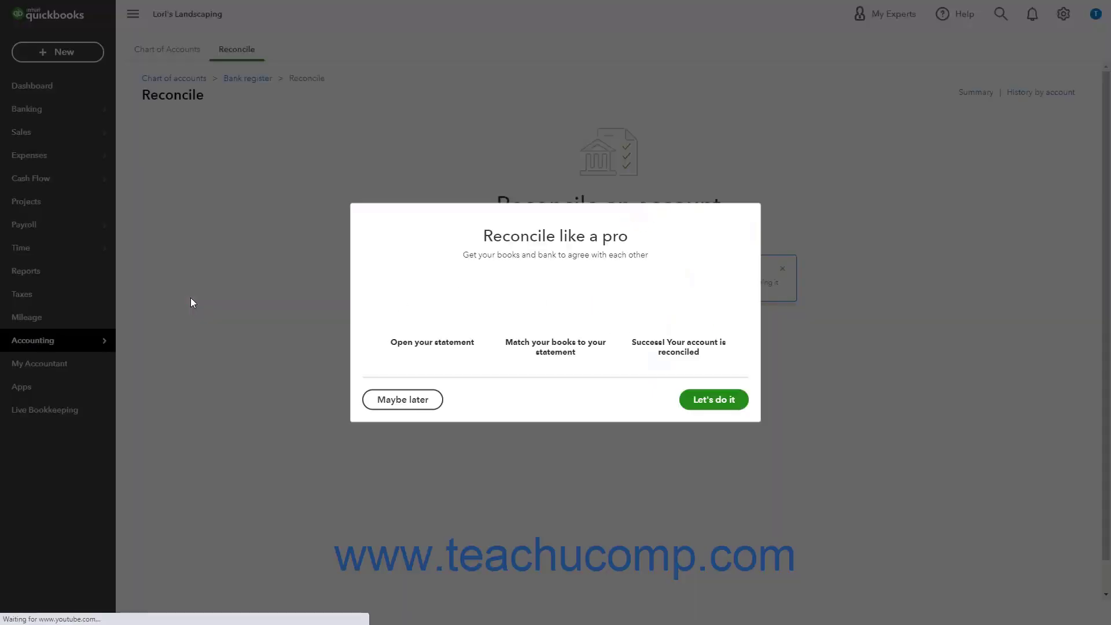
{"action": "left_click", "coordinate": [720, 407]}
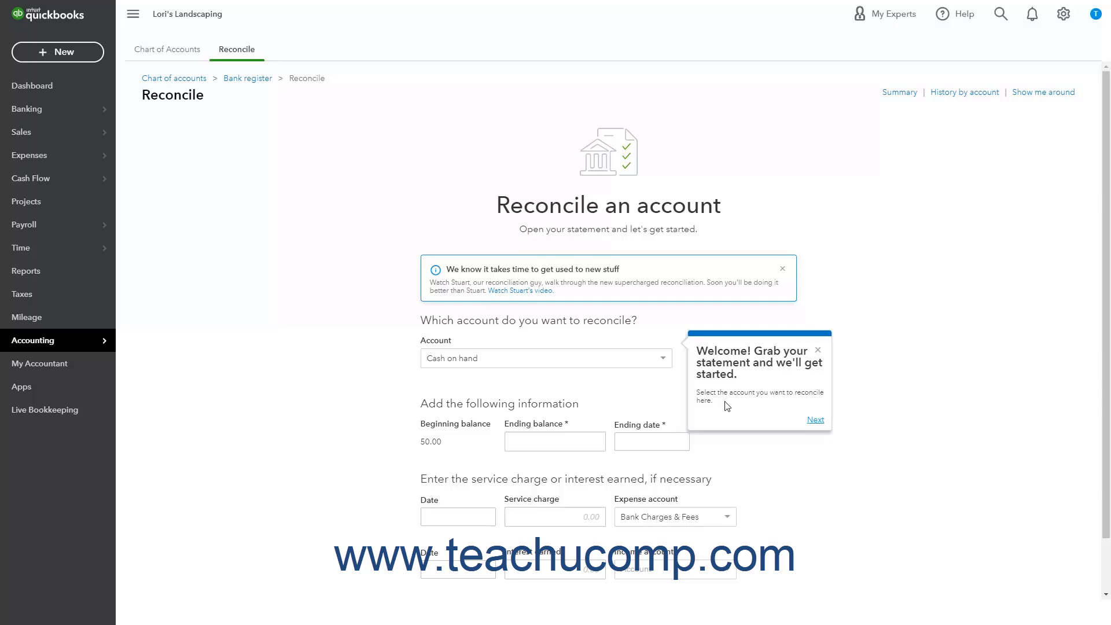
{"action": "left_click", "coordinate": [818, 350]}
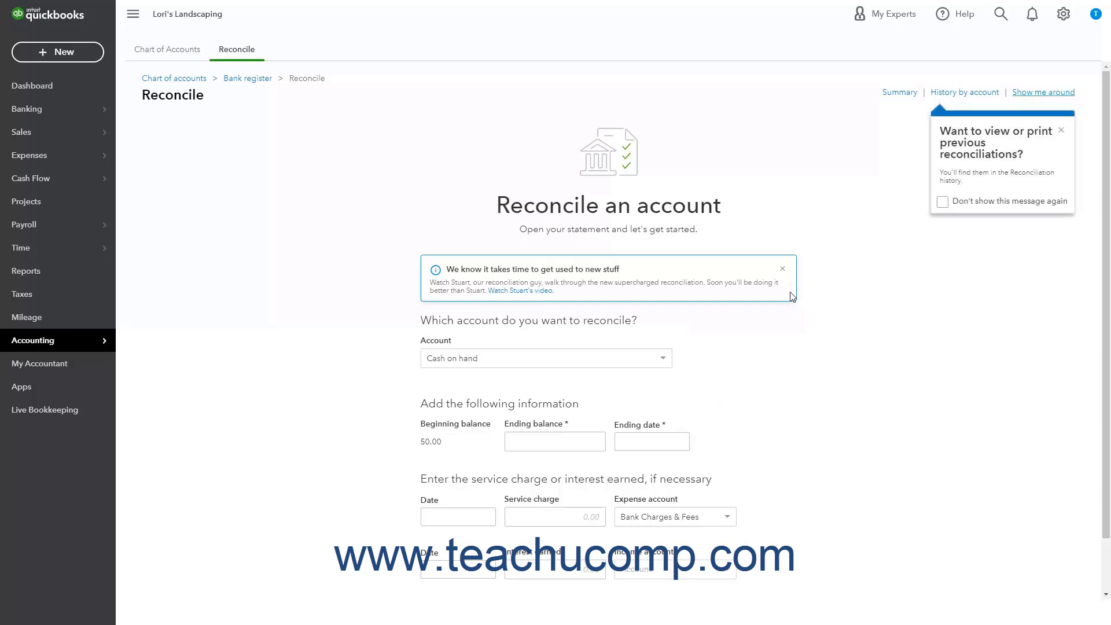
{"action": "left_click", "coordinate": [782, 269]}
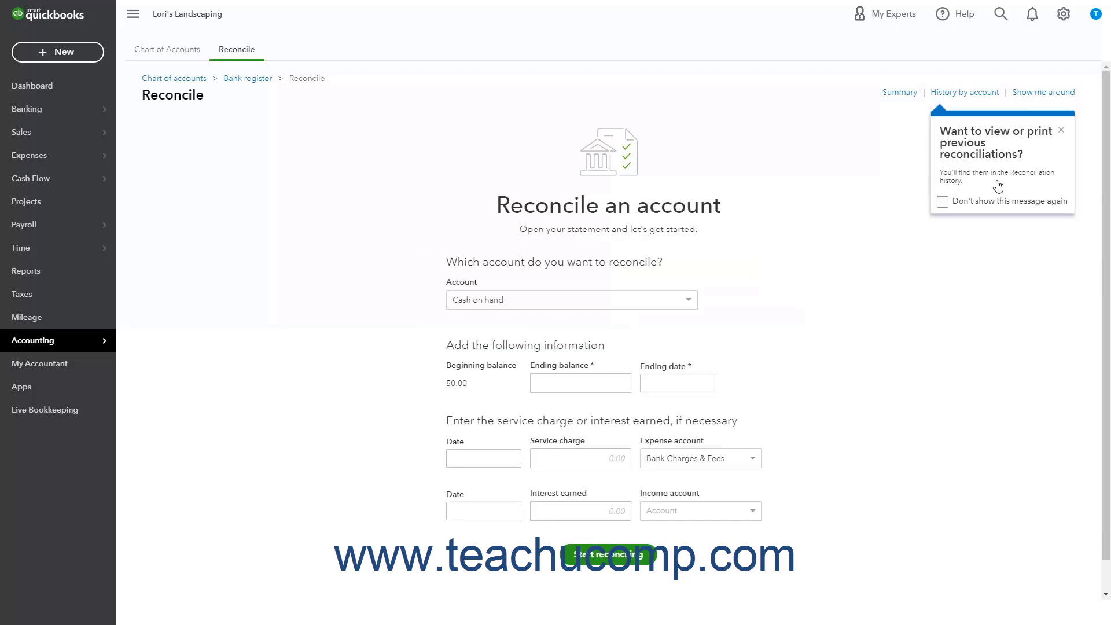
{"action": "left_click", "coordinate": [1061, 130]}
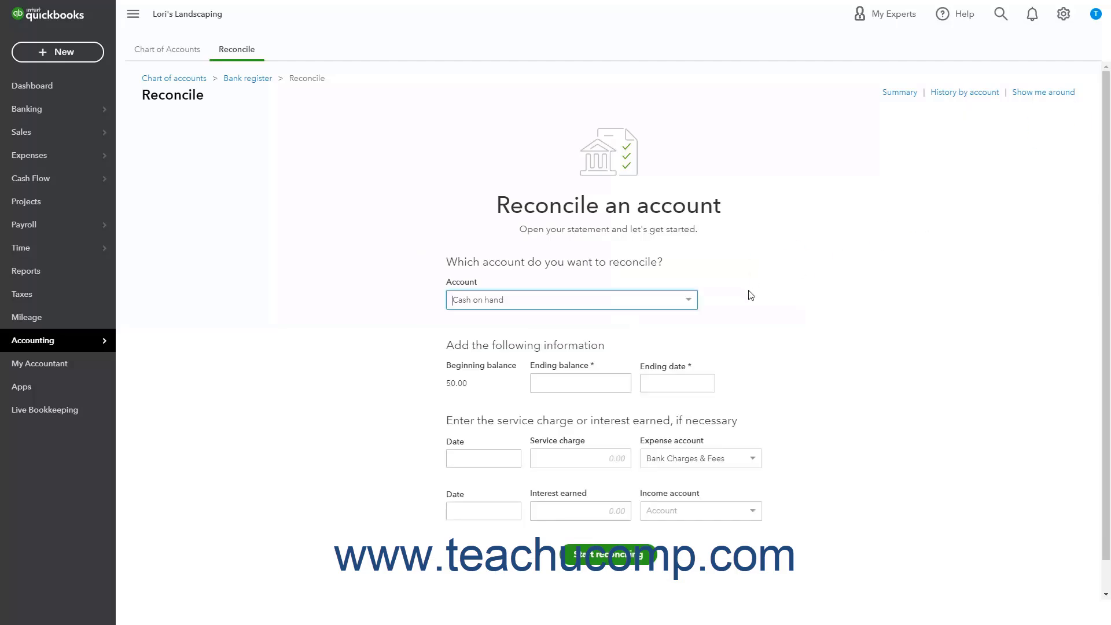
- Choose the AMEX account to reconcile, with an ending balance of 218.75 and an ending date of 05/15/2021
{"action": "left_click", "coordinate": [689, 301]}
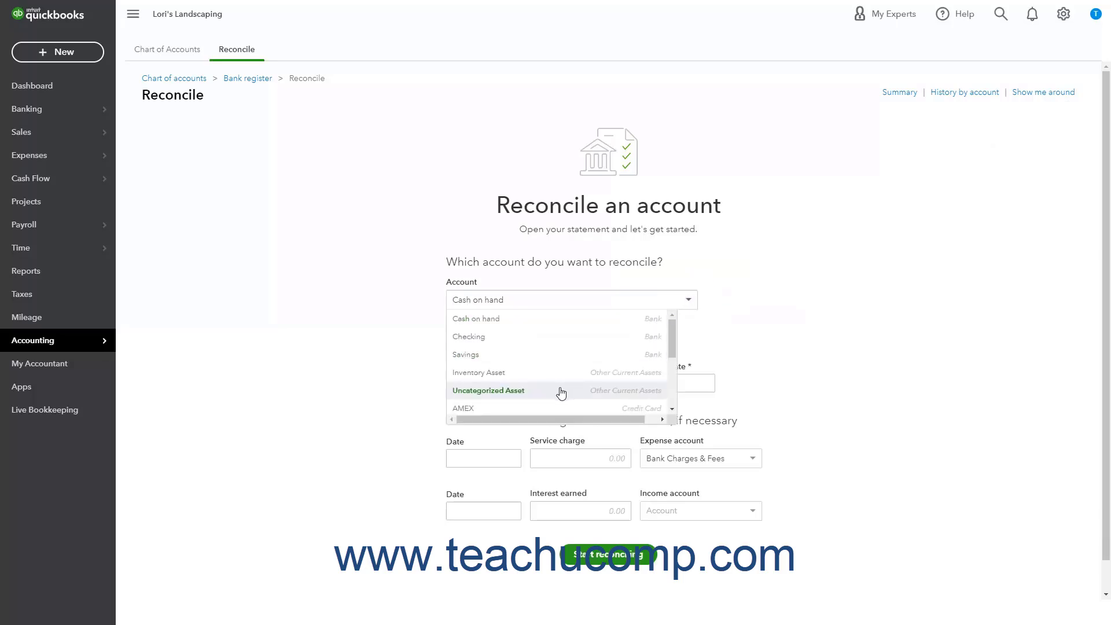
{"action": "left_click", "coordinate": [551, 409]}
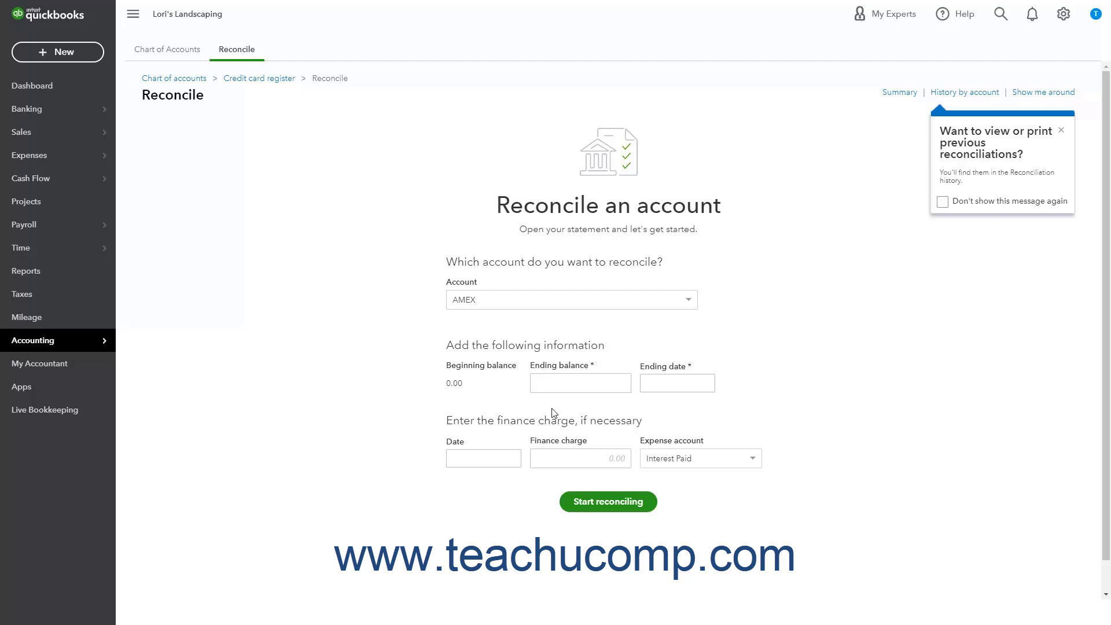
{"action": "left_click", "coordinate": [556, 379]}
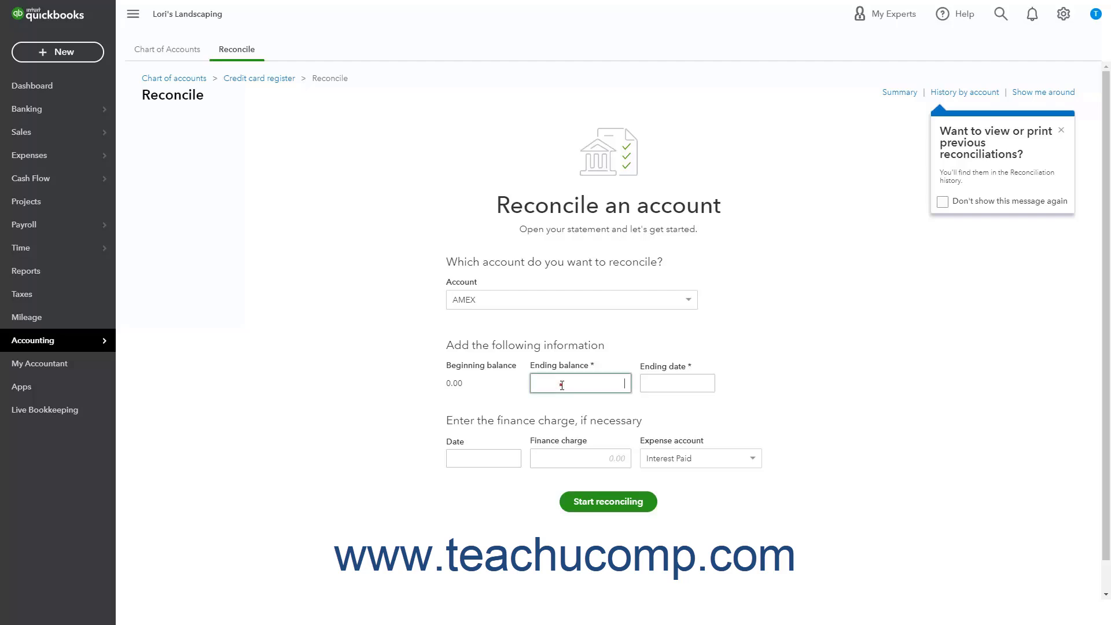
{"action": "left_click", "coordinate": [561, 385]}
{"action": "type", "text": "218.75"}
{"action": "left_click", "coordinate": [674, 383]}
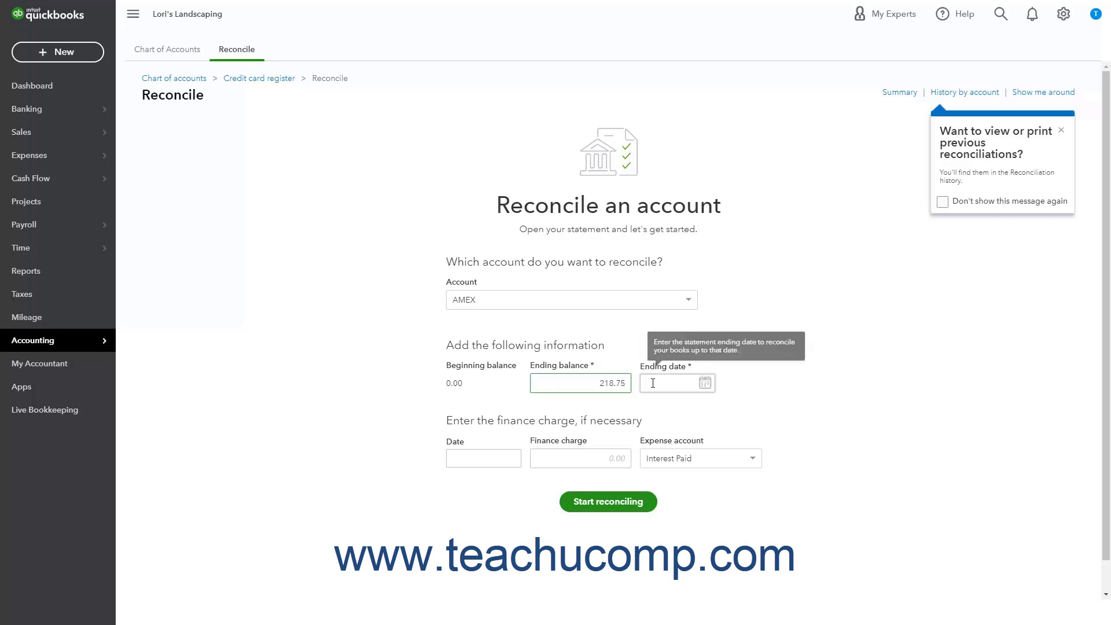
{"action": "left_click", "coordinate": [705, 384]}
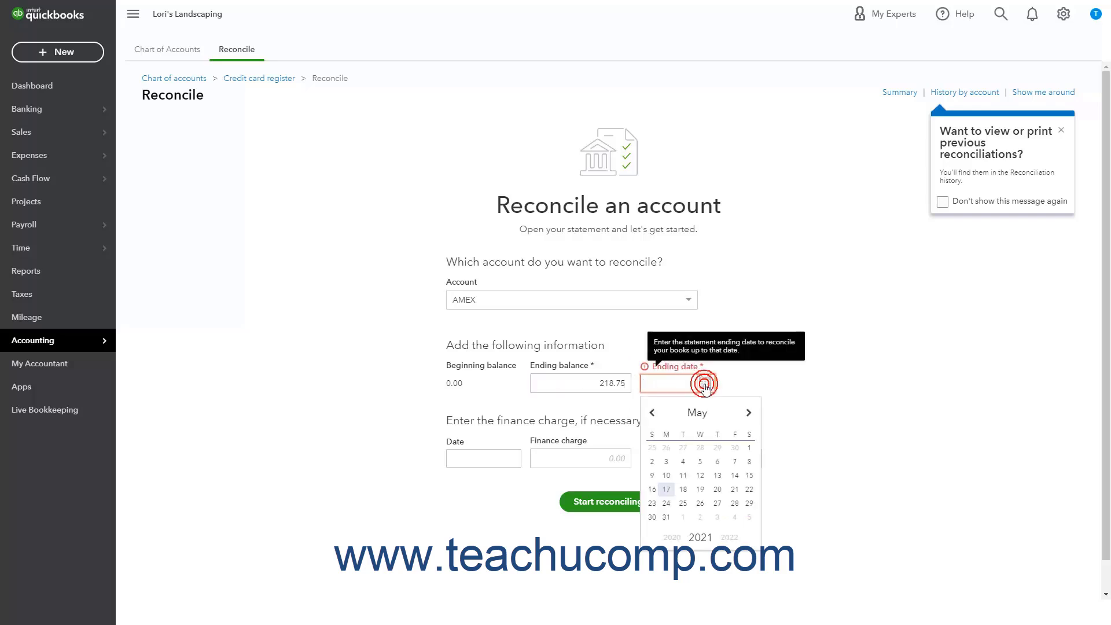
{"action": "left_click", "coordinate": [749, 477]}
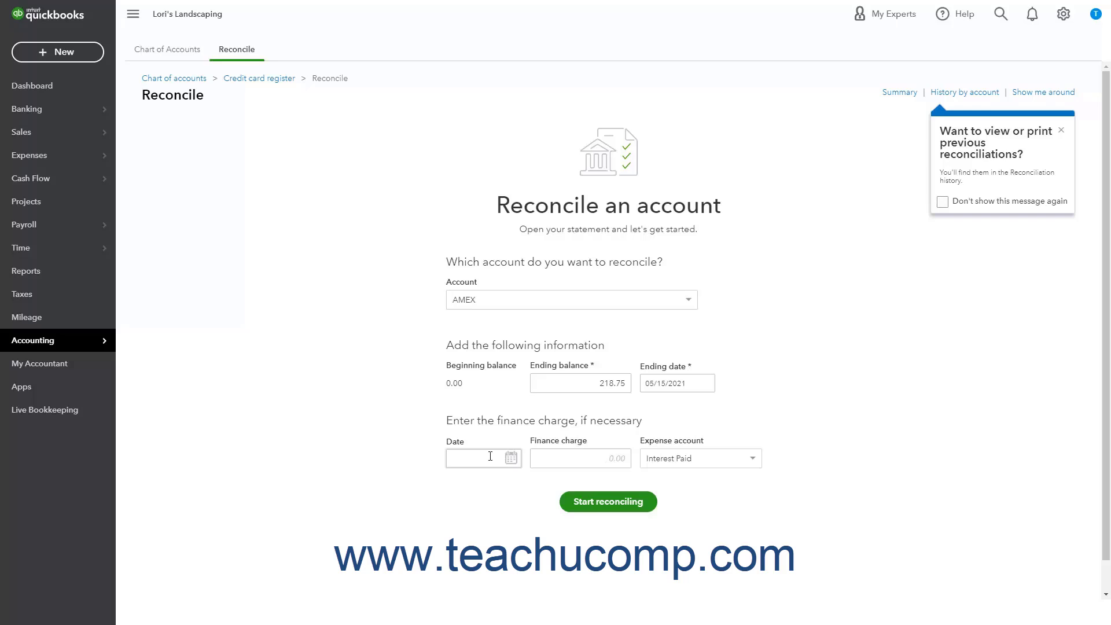
- Leave the finance charge blank, keep Interest Paid as the expense account, and start reconciling
{"action": "left_click", "coordinate": [548, 460]}
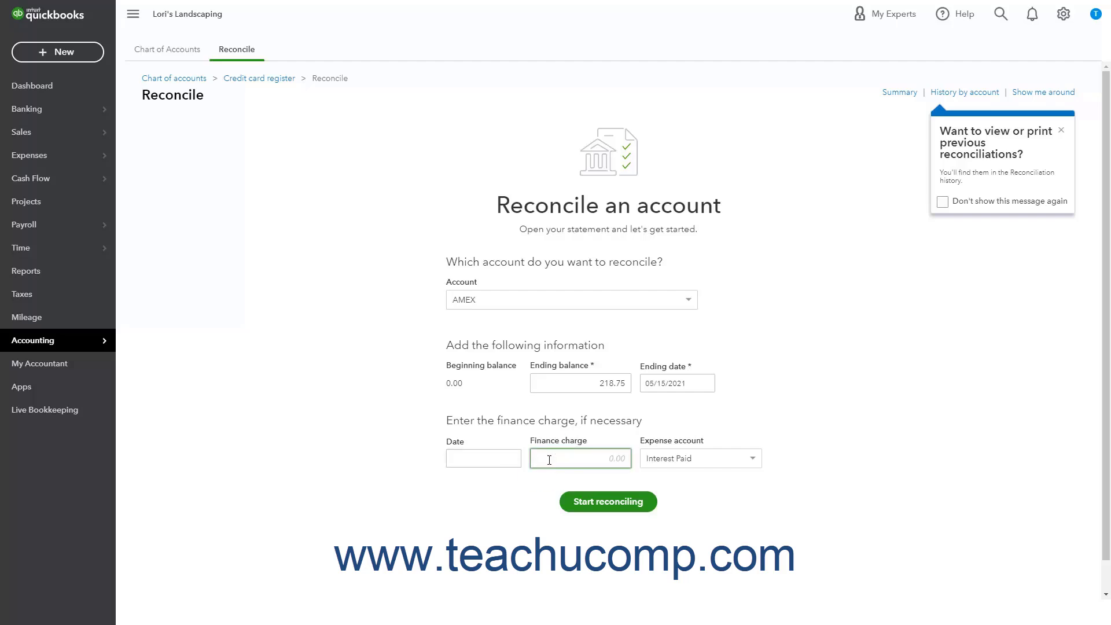
{"action": "left_click", "coordinate": [754, 459]}
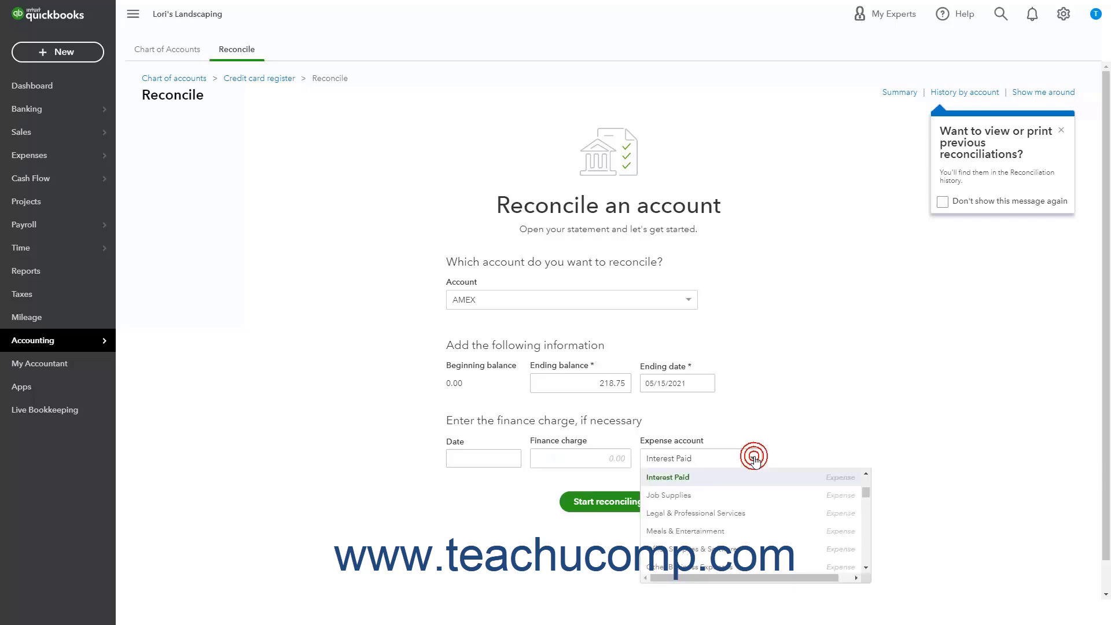
{"action": "left_click", "coordinate": [754, 459]}
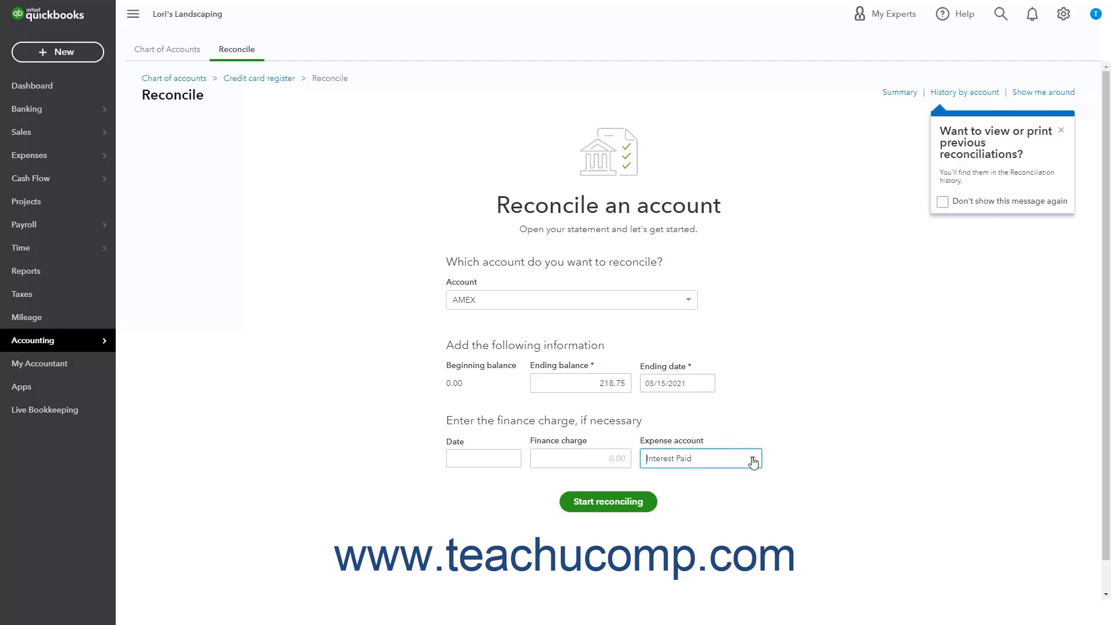
{"action": "left_click", "coordinate": [621, 503]}
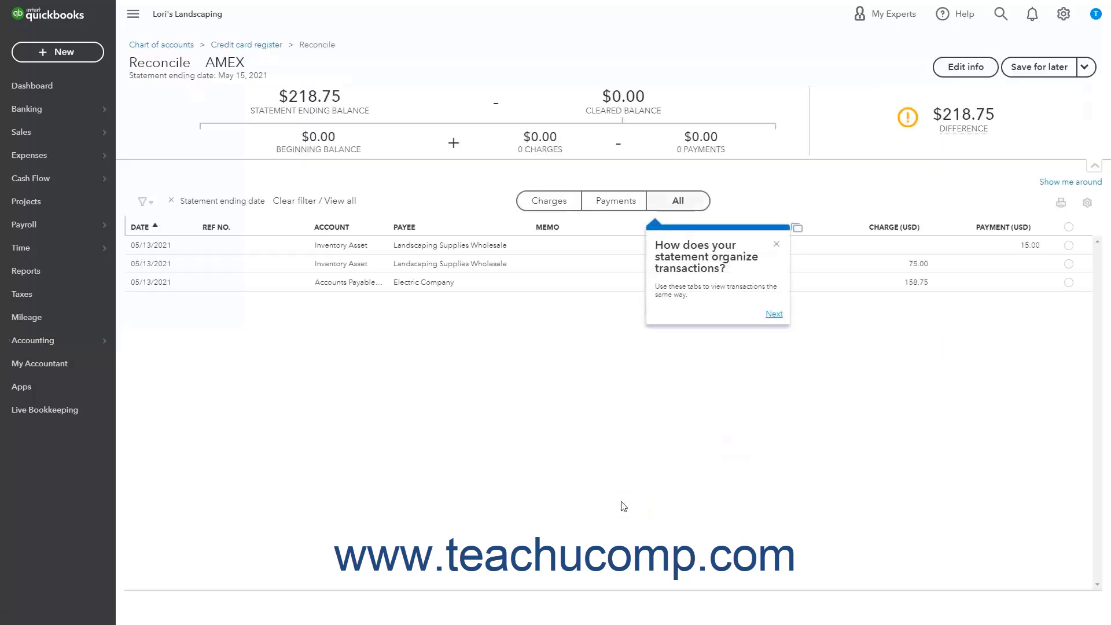
- Examine the AMEX transactions by charges only, payments only and all together, closing the guidance pop-ups
{"action": "left_click", "coordinate": [260, 60]}
{"action": "left_click", "coordinate": [554, 203]}
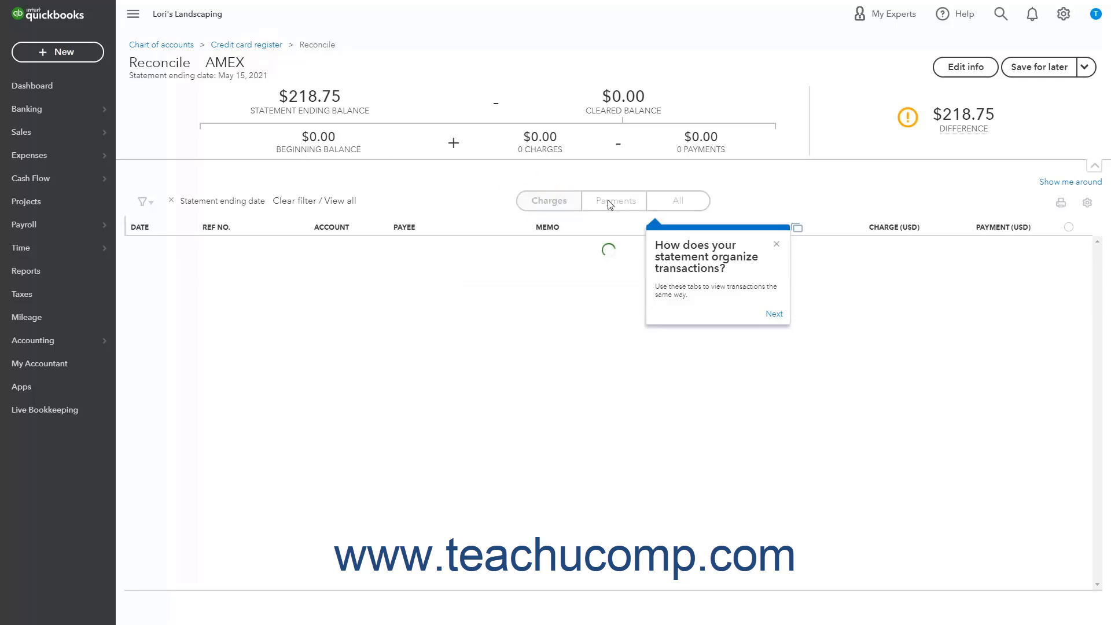
{"action": "left_click", "coordinate": [609, 202]}
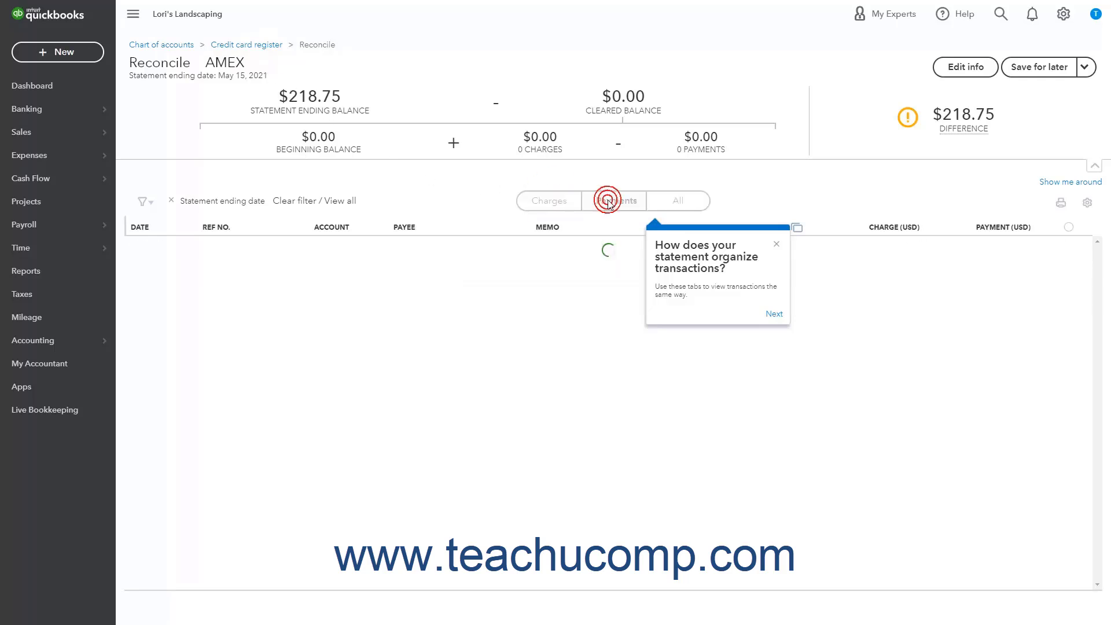
{"action": "left_click", "coordinate": [685, 211]}
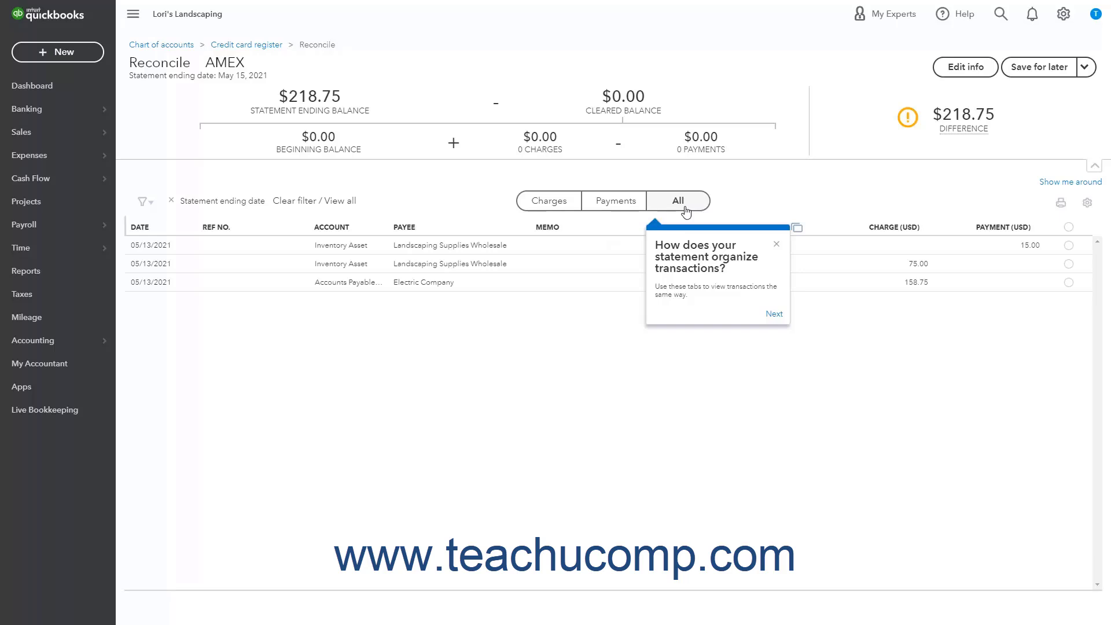
{"action": "left_click", "coordinate": [777, 247]}
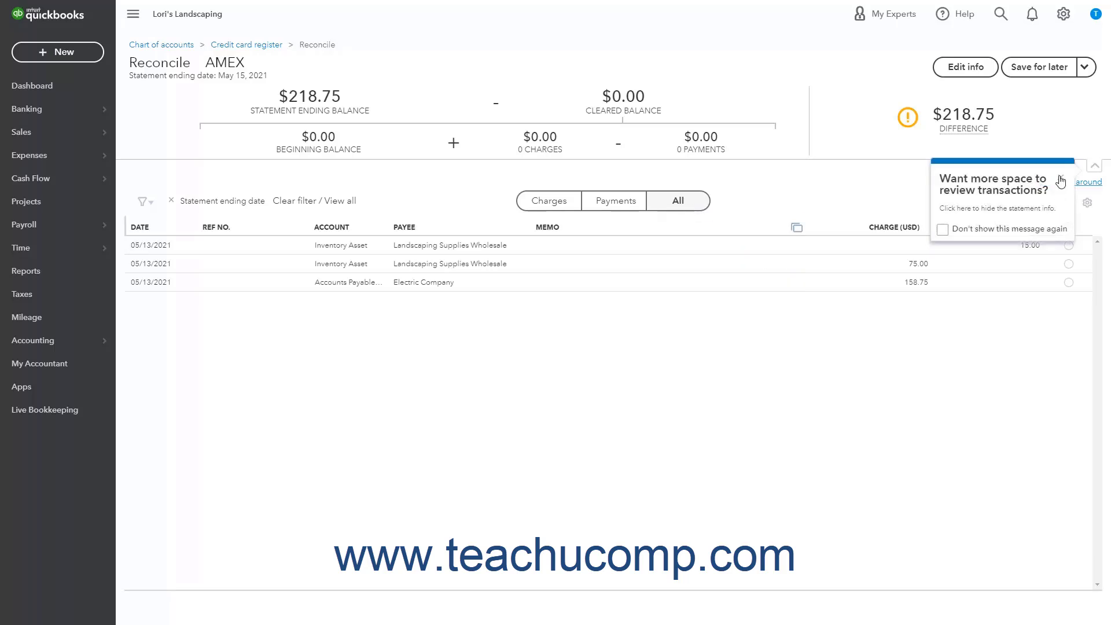
{"action": "left_click", "coordinate": [1056, 180]}
{"action": "left_click", "coordinate": [1052, 214]}
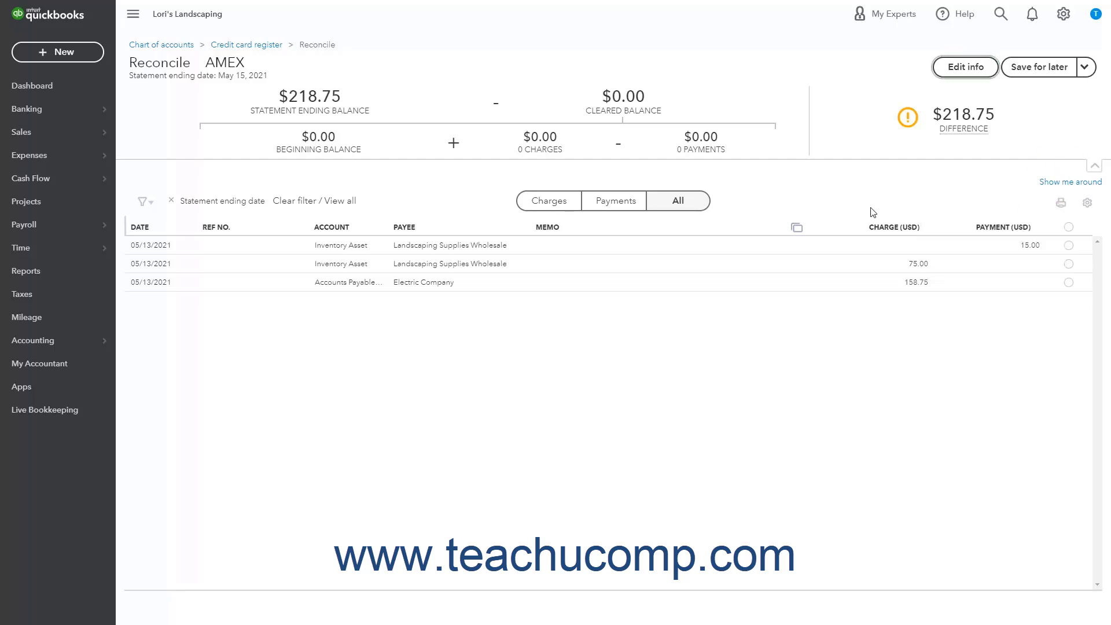
{"action": "left_click", "coordinate": [570, 207]}
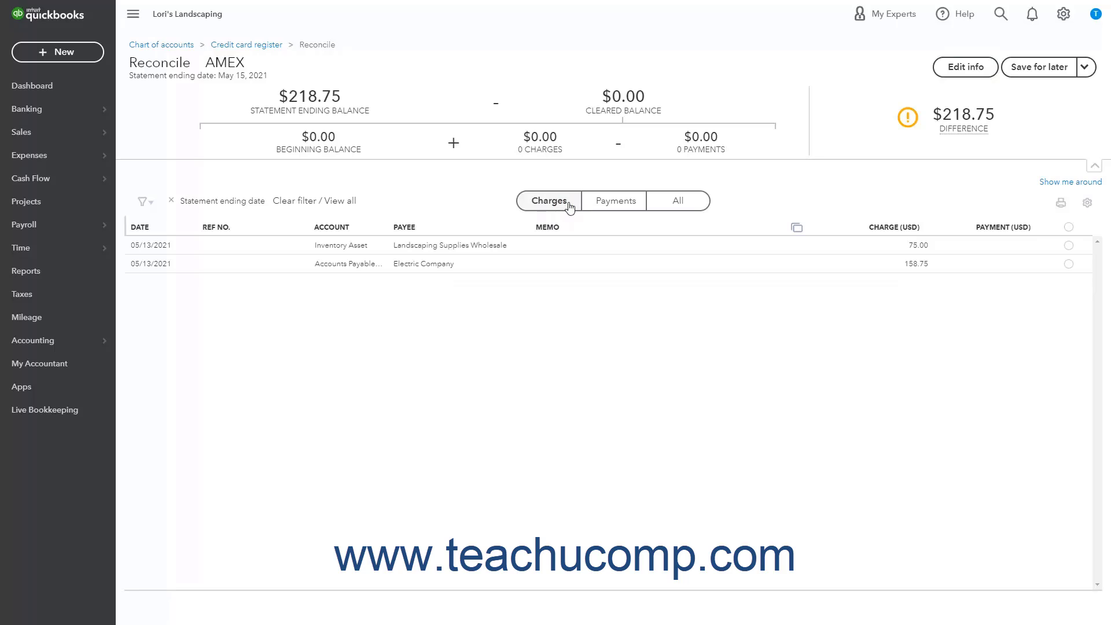
{"action": "left_click", "coordinate": [617, 209]}
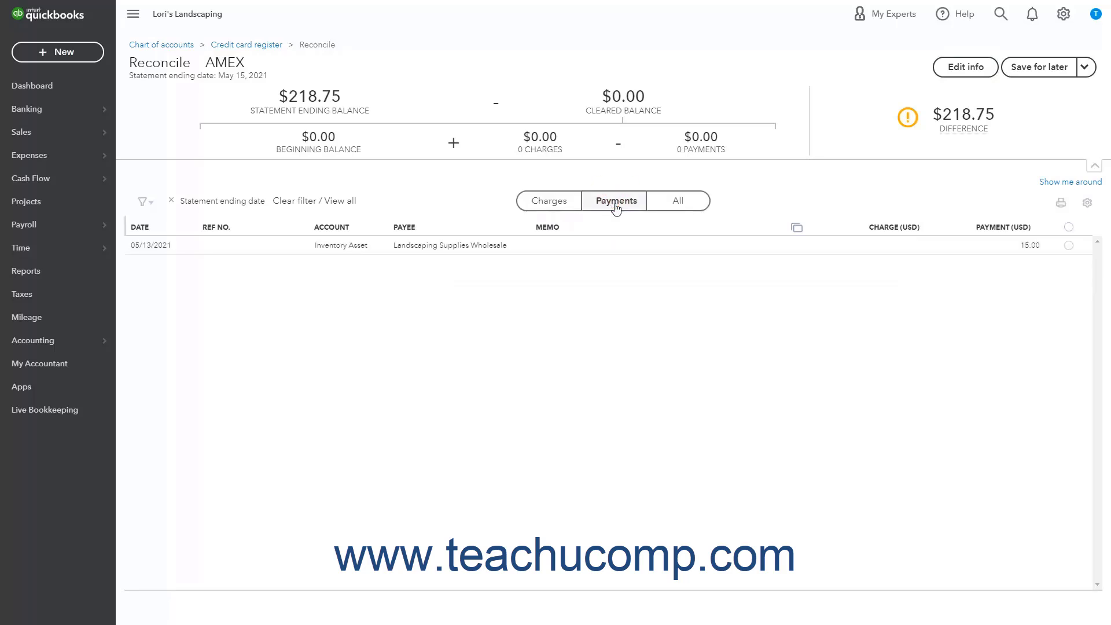
{"action": "left_click", "coordinate": [676, 209]}
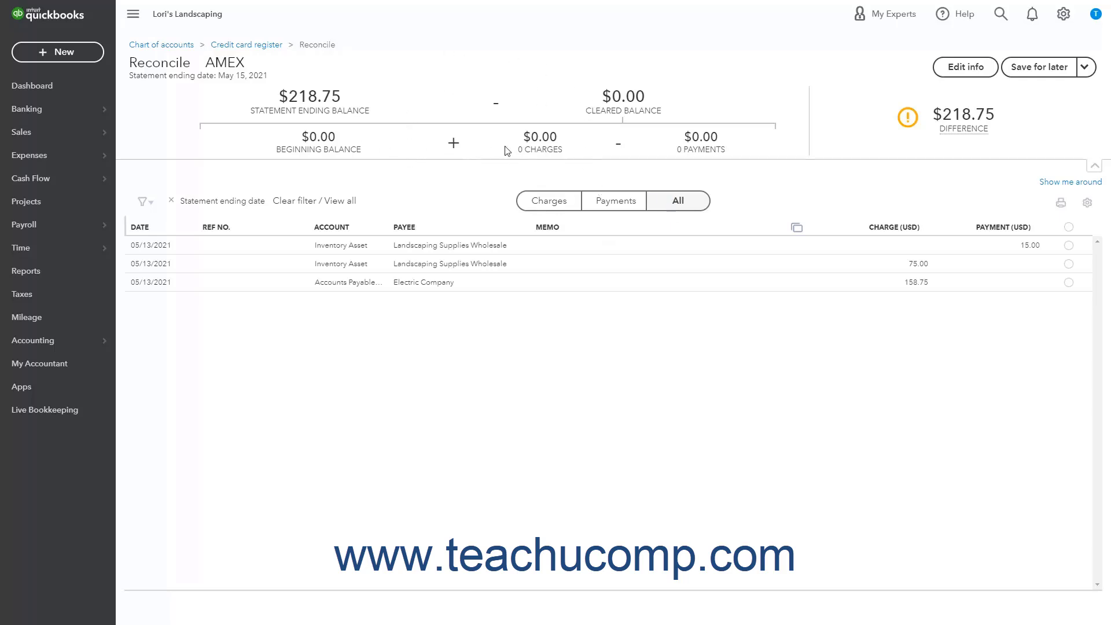
- Mark the 15.00 payment and the 75.00 and 158.75 charges as cleared
{"action": "left_click", "coordinate": [1068, 246]}
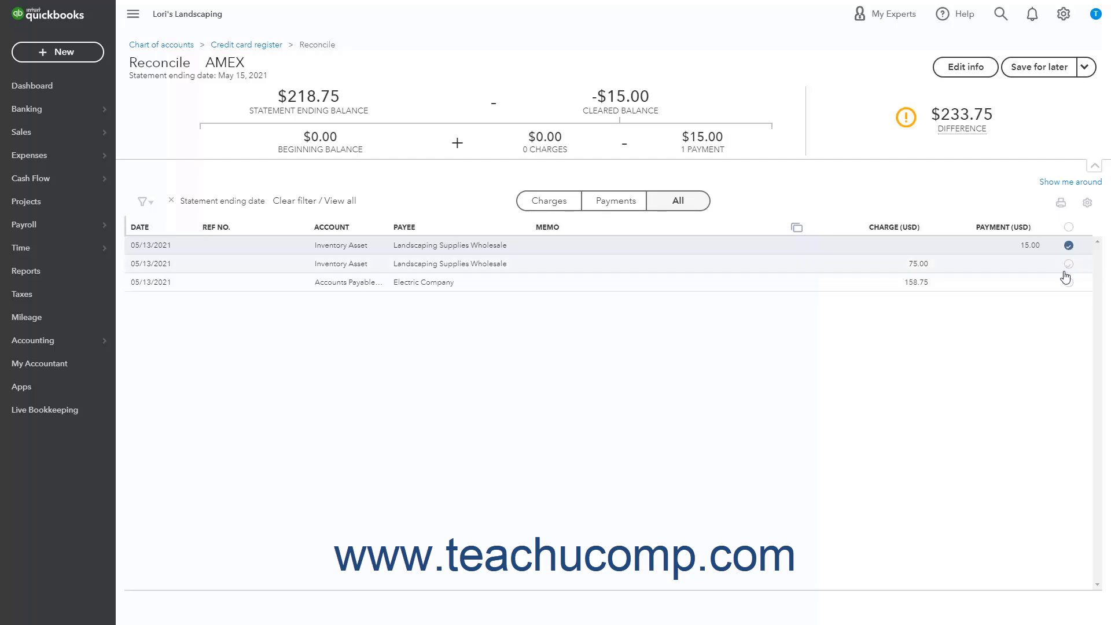
{"action": "left_click", "coordinate": [1069, 264]}
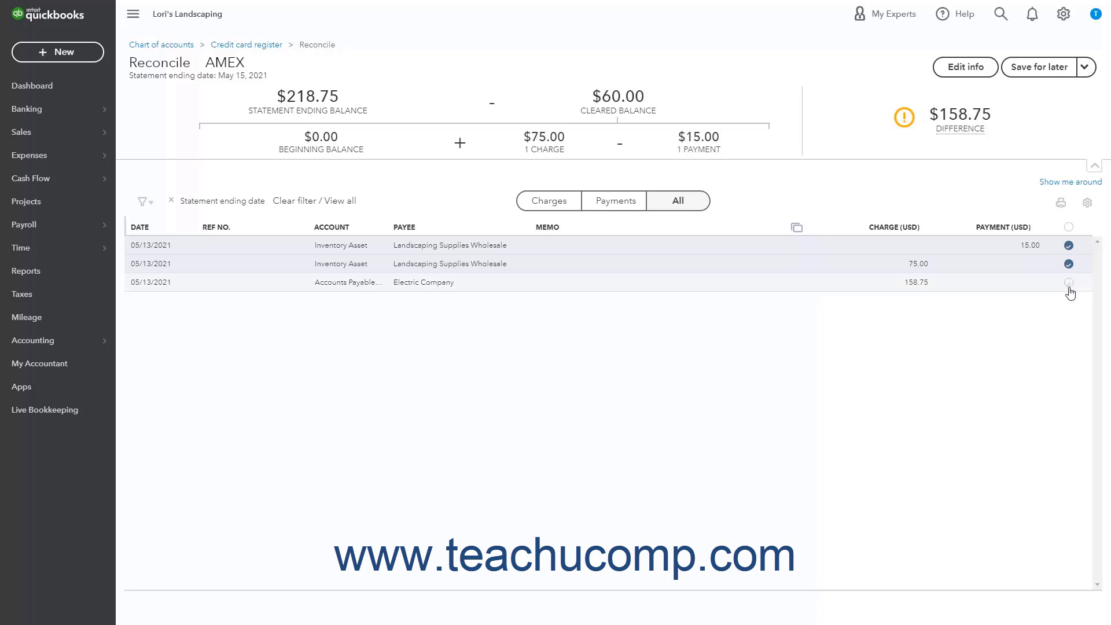
{"action": "left_click", "coordinate": [1069, 283]}
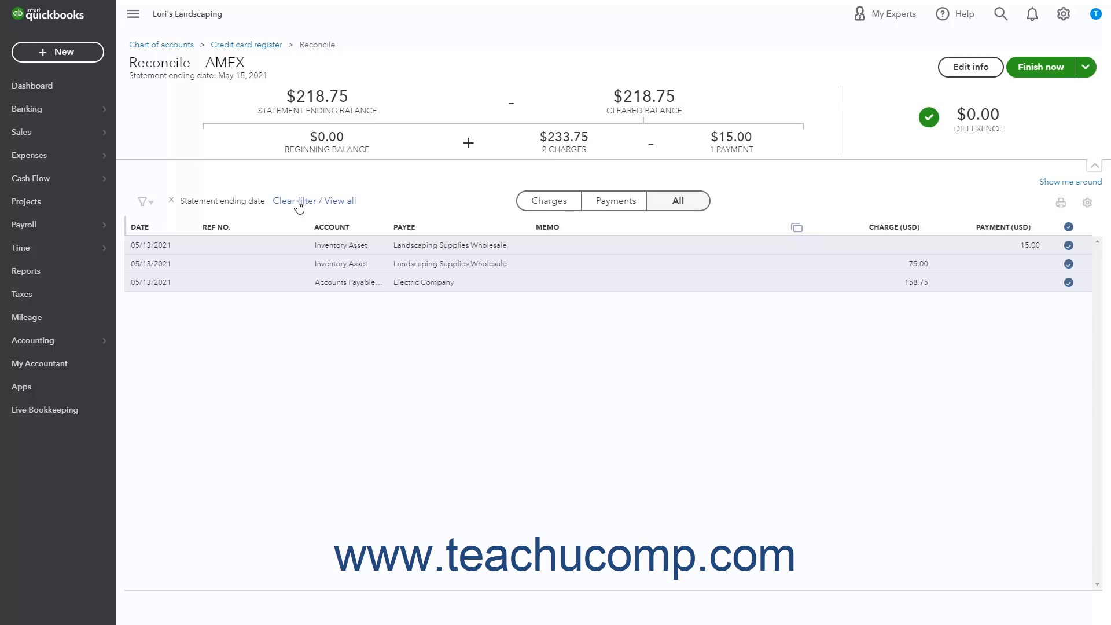
- Examine the transaction filter options and the editable statement information, closing both without making changes
{"action": "left_click", "coordinate": [146, 202]}
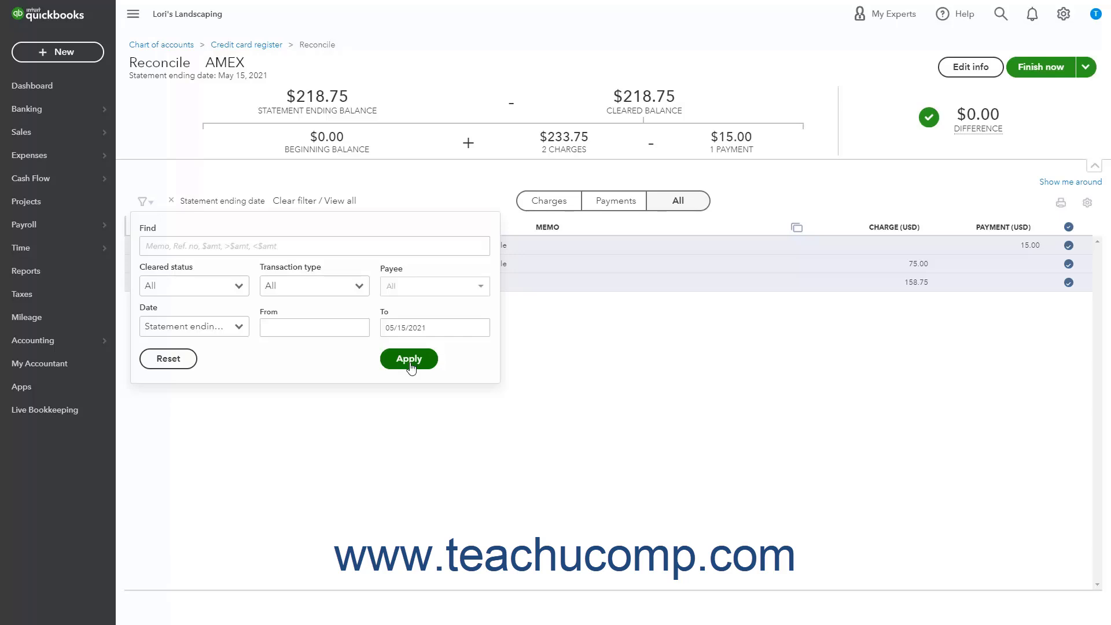
{"action": "left_click", "coordinate": [387, 199]}
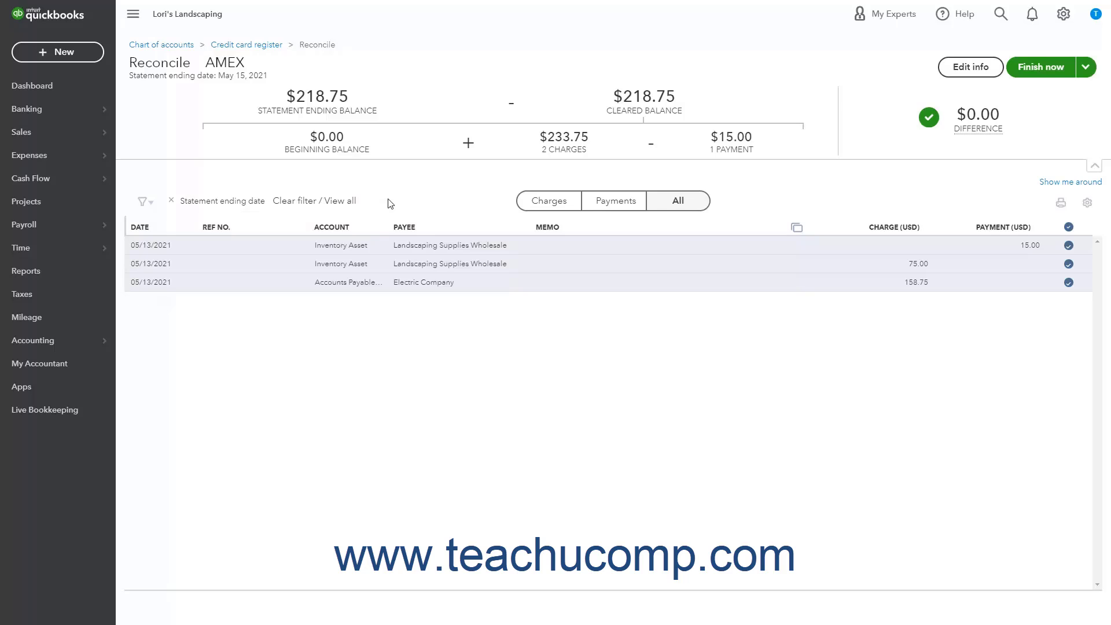
{"action": "left_click", "coordinate": [955, 68]}
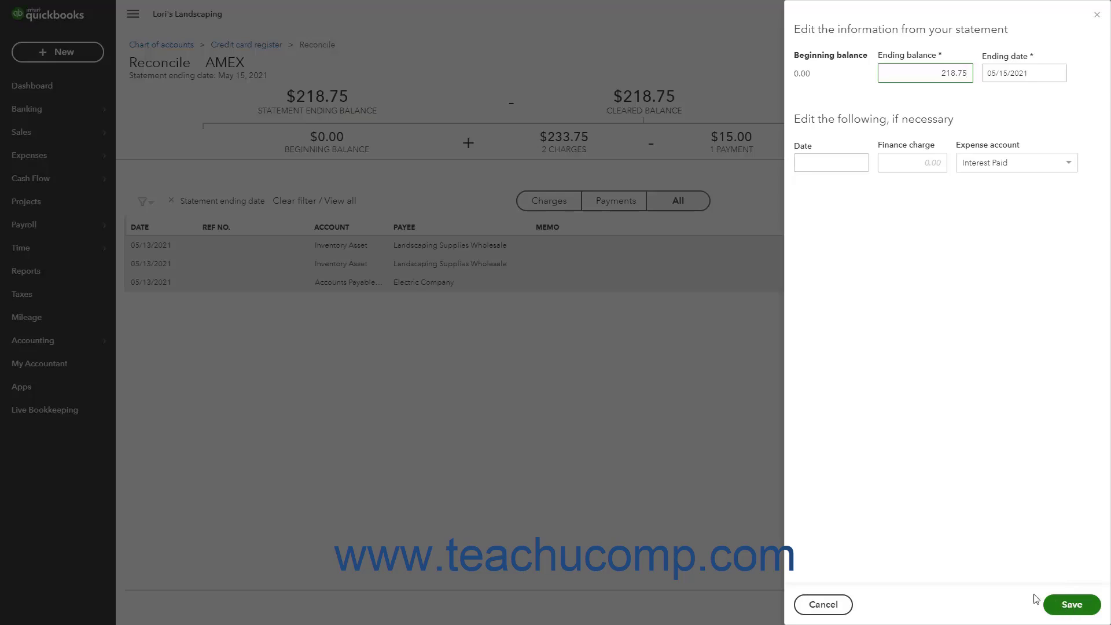
{"action": "left_click", "coordinate": [823, 604]}
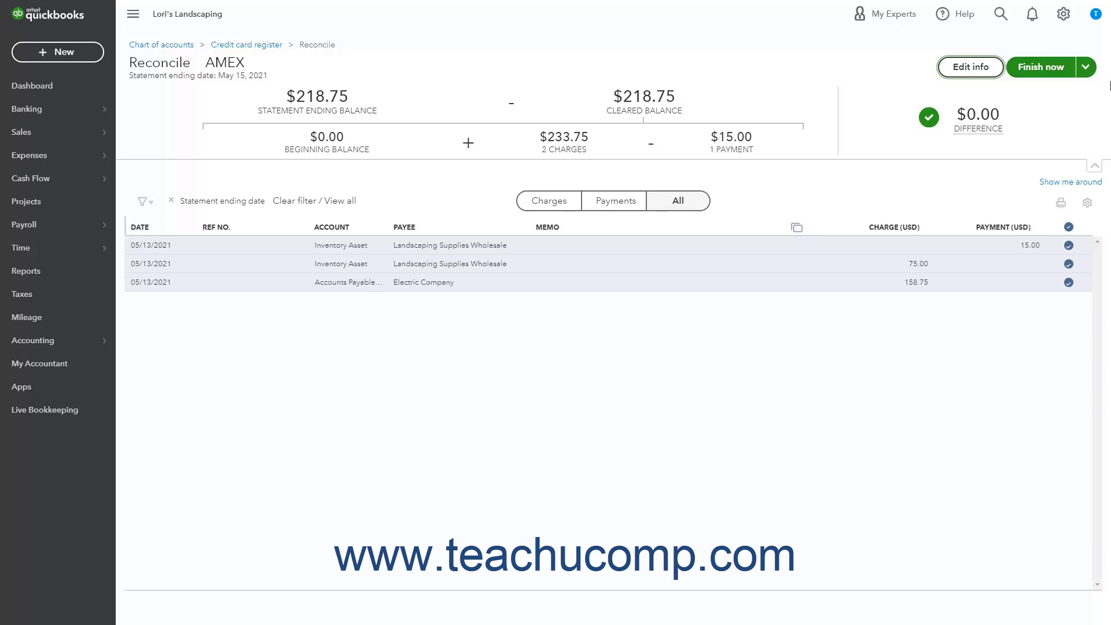
- Save the AMEX reconciliation for later and return to the dashboard
{"action": "left_click", "coordinate": [1085, 68]}
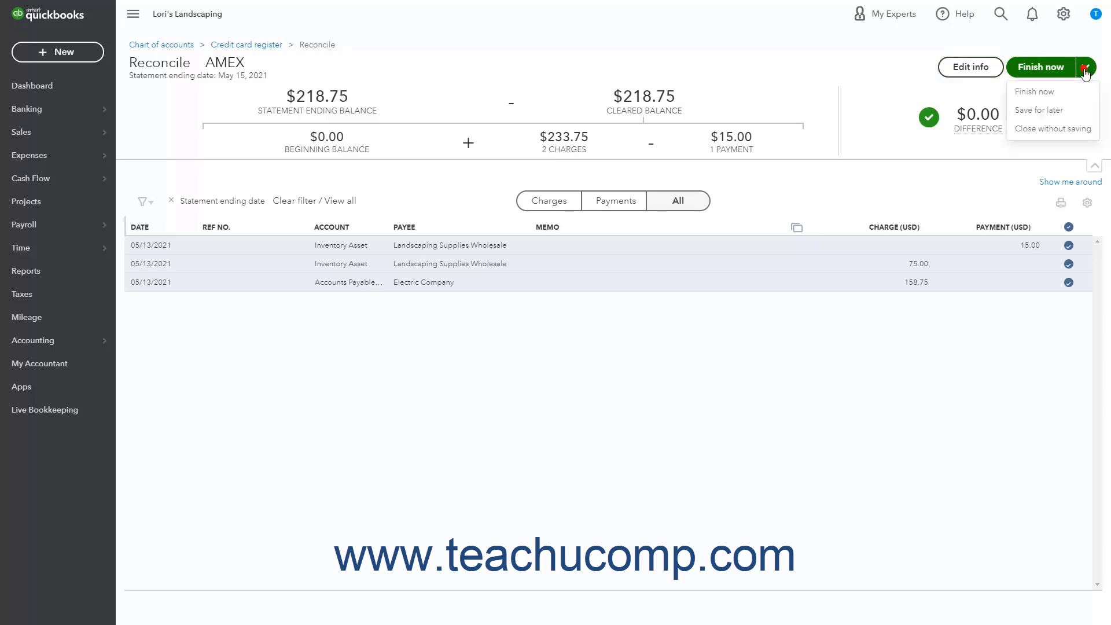
{"action": "left_click", "coordinate": [1066, 112]}
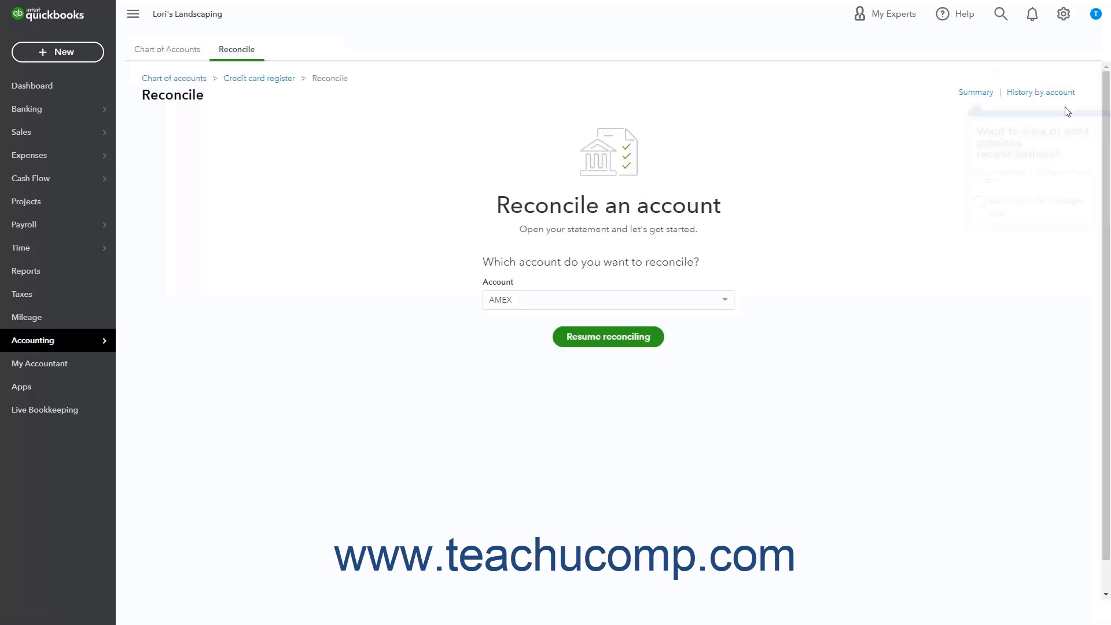
{"action": "left_click", "coordinate": [79, 91]}
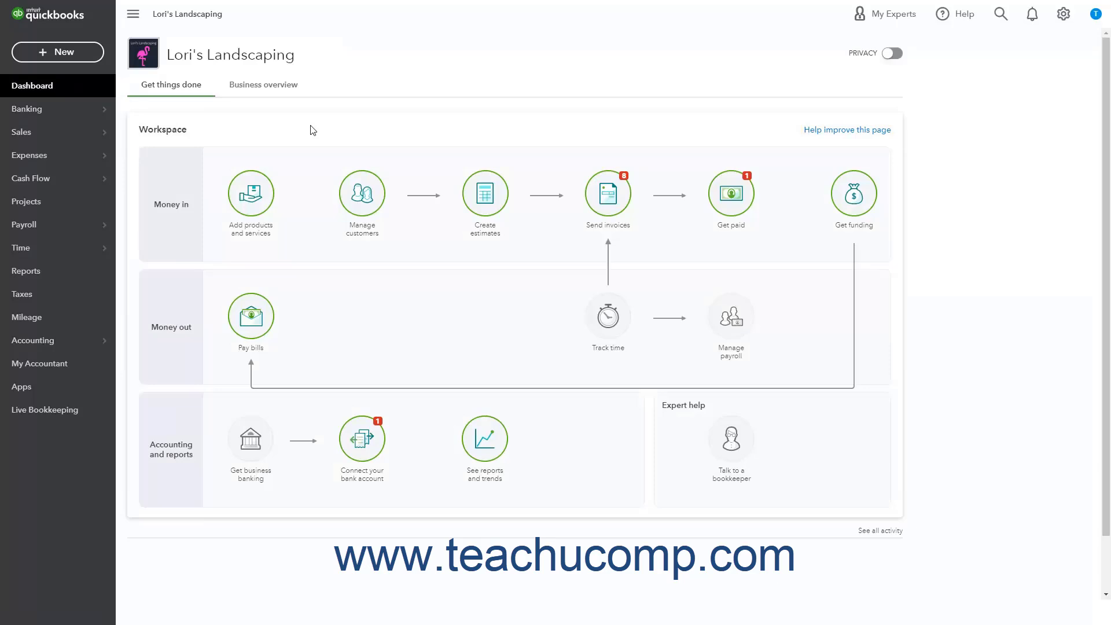
- Resume the saved reconciliation of the AMEX account and dismiss the guidance pop-ups over its transaction list
{"action": "left_click", "coordinate": [1063, 14]}
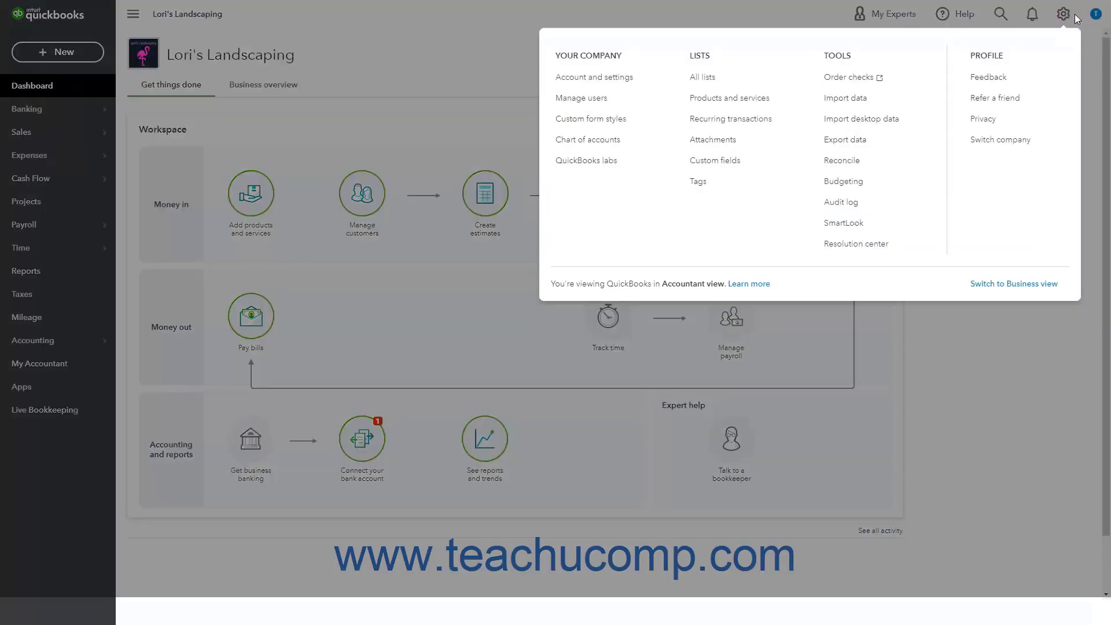
{"action": "left_click", "coordinate": [872, 159]}
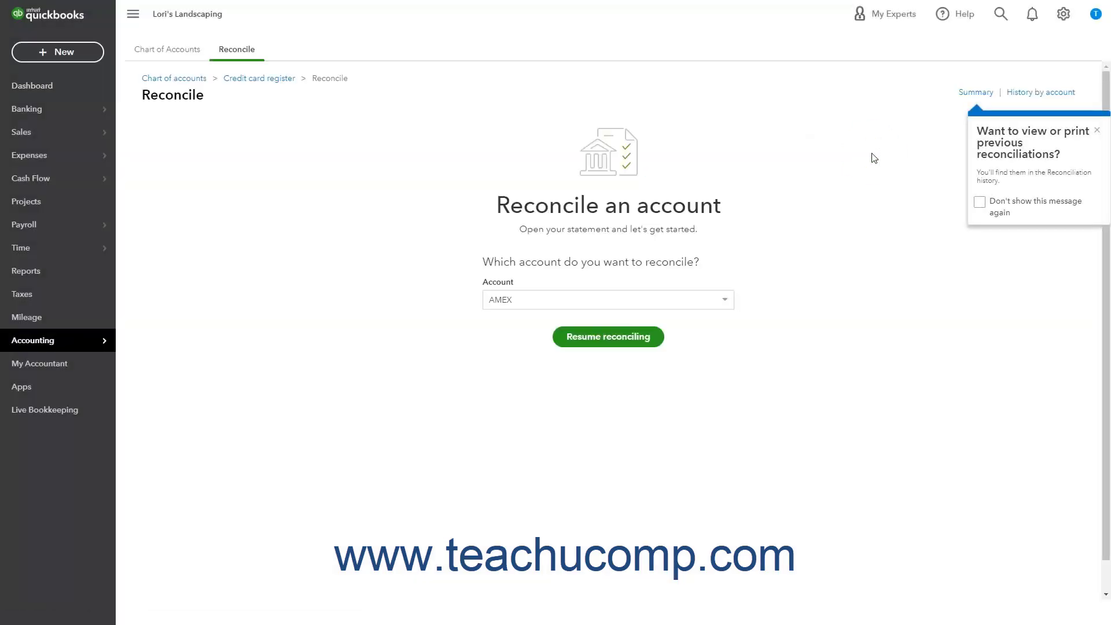
{"action": "left_click", "coordinate": [707, 301]}
{"action": "left_click", "coordinate": [585, 414]}
{"action": "left_click", "coordinate": [599, 343]}
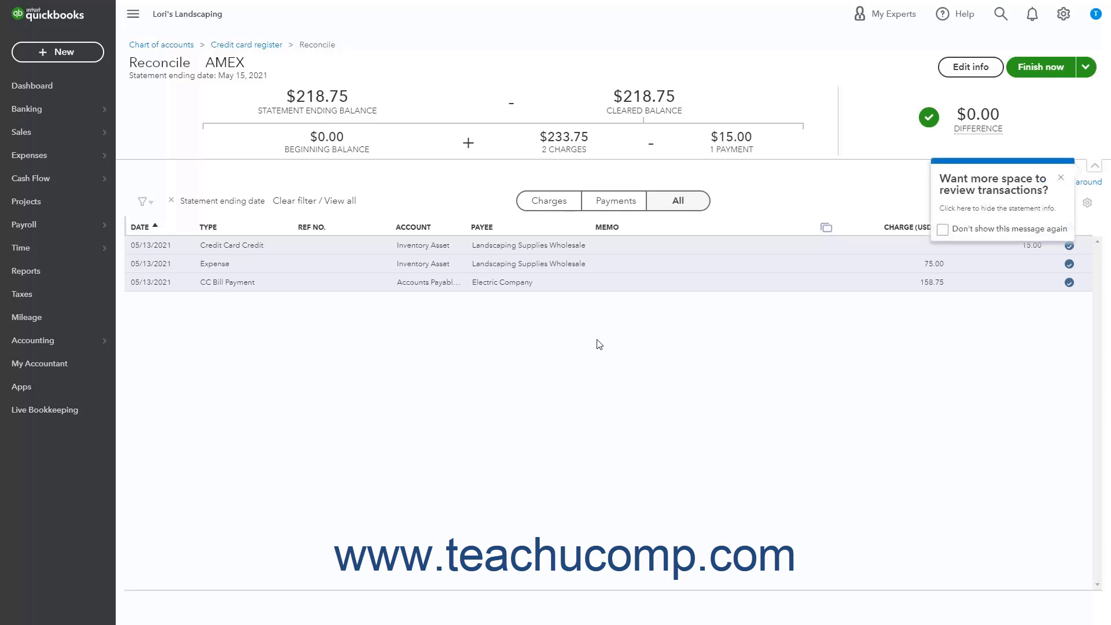
{"action": "left_click", "coordinate": [1061, 178]}
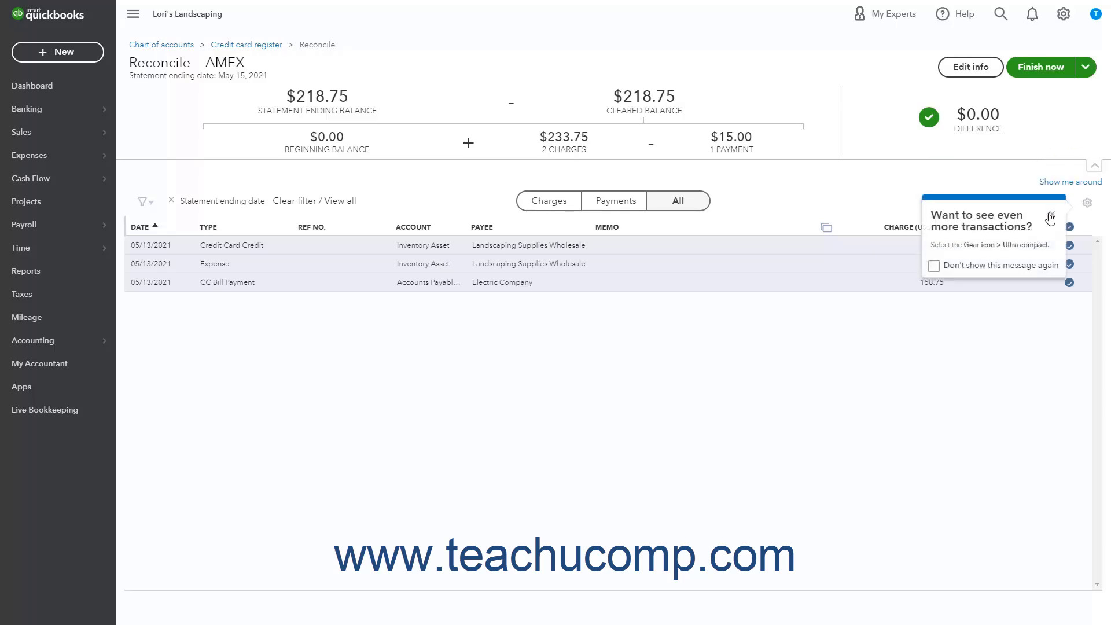
{"action": "left_click", "coordinate": [1052, 213]}
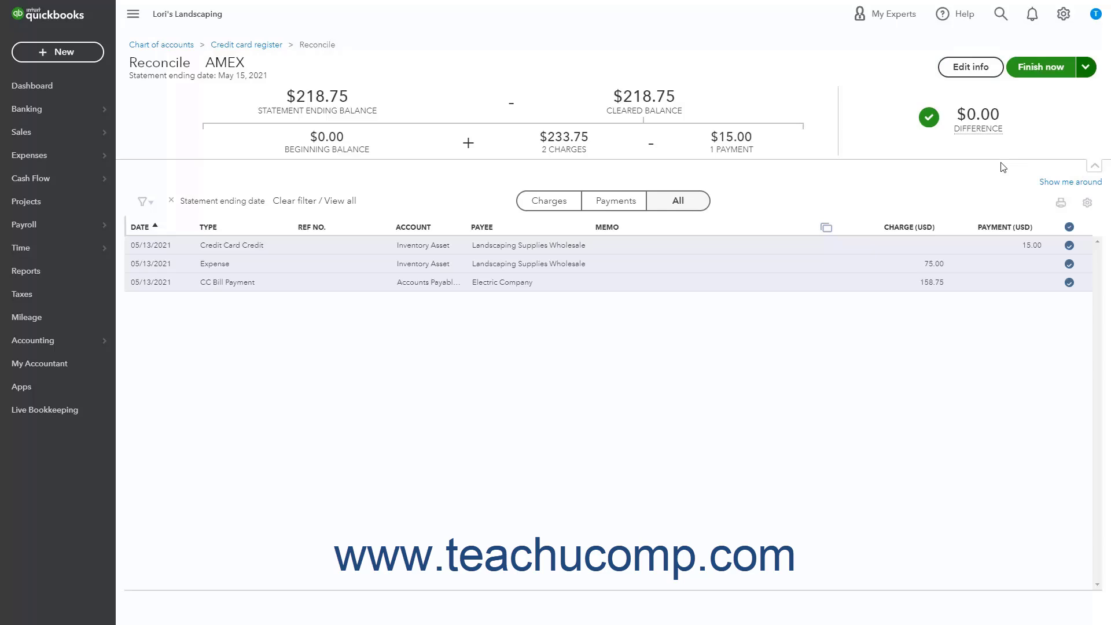
- Examine the option to close the reconciliation without saving, then go back to it without discarding the changes
{"action": "left_click", "coordinate": [1085, 67]}
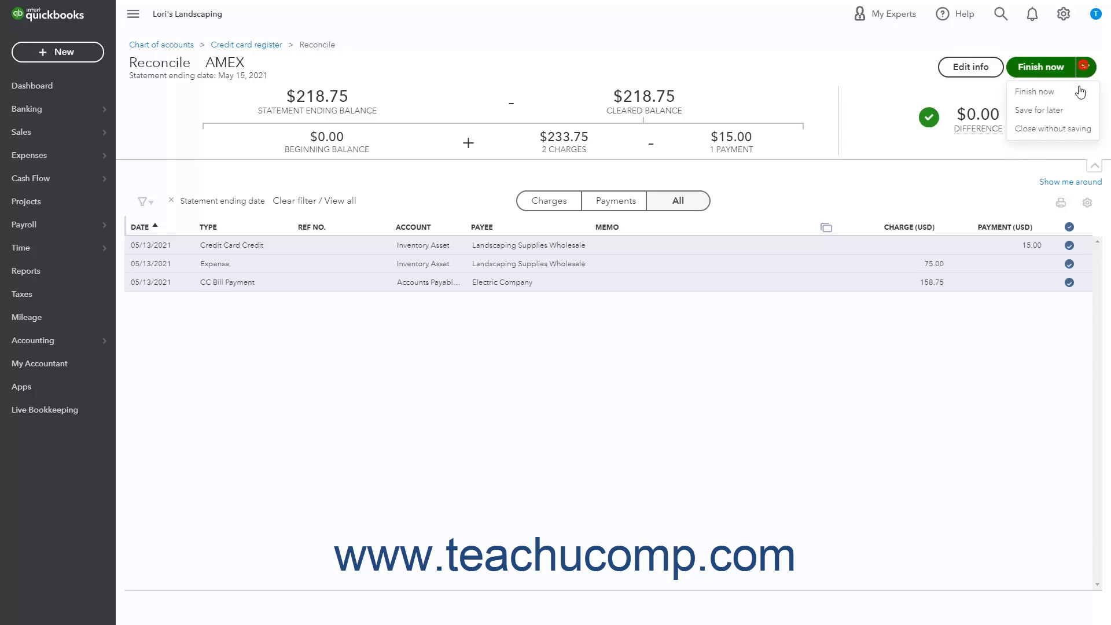
{"action": "left_click", "coordinate": [1062, 133]}
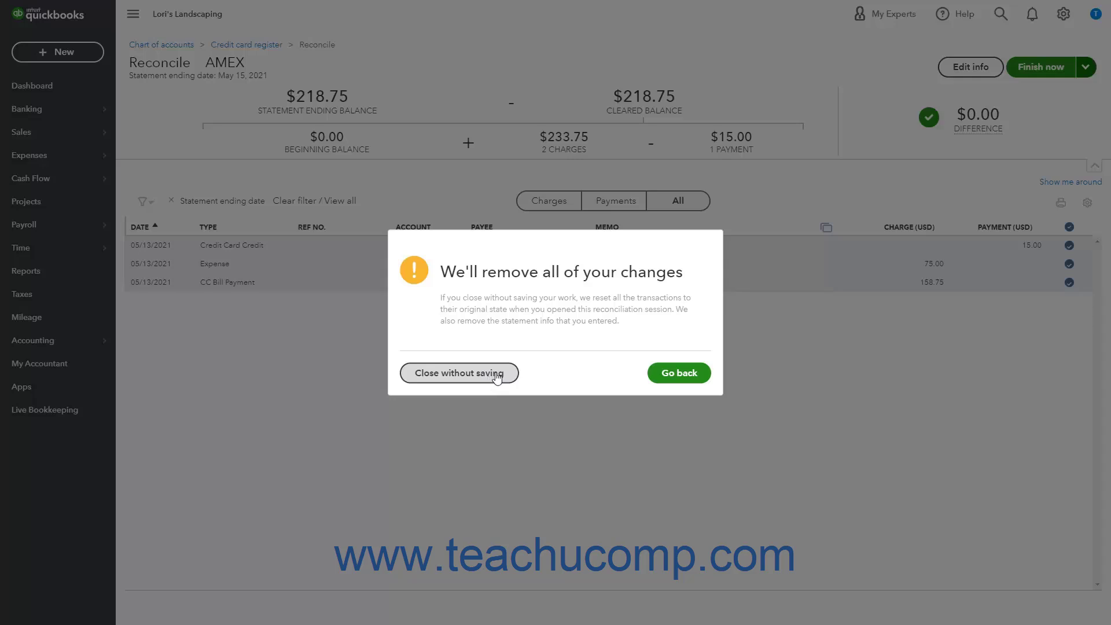
{"action": "left_click", "coordinate": [678, 373]}
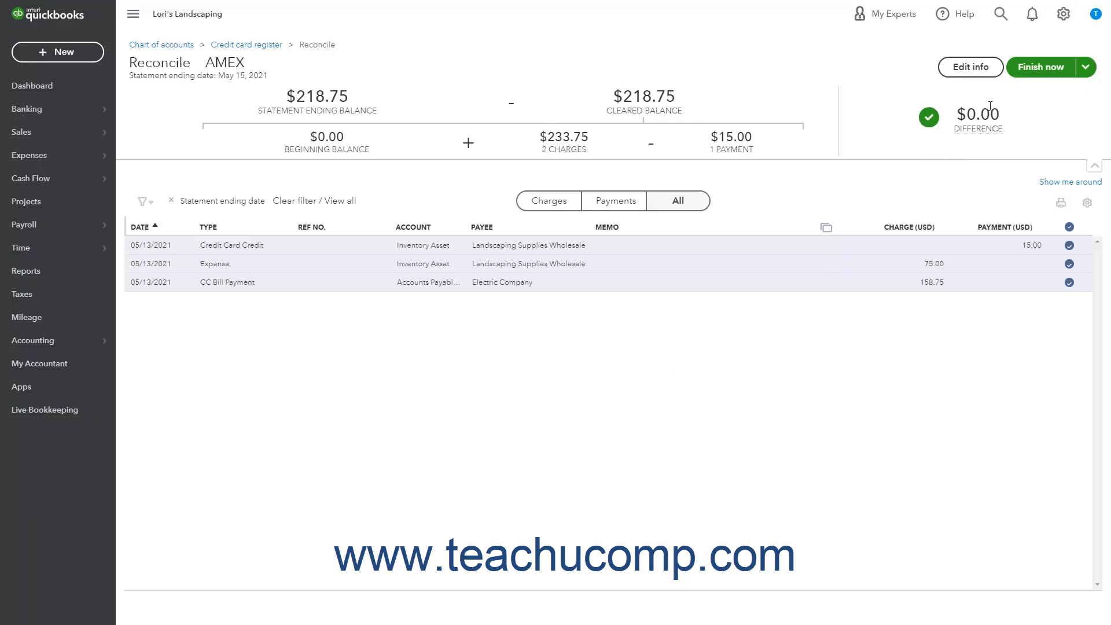
- Finish the AMEX reconciliation and start a bill to pay later, adding American Express as its new vendor
{"action": "left_click", "coordinate": [1026, 67]}
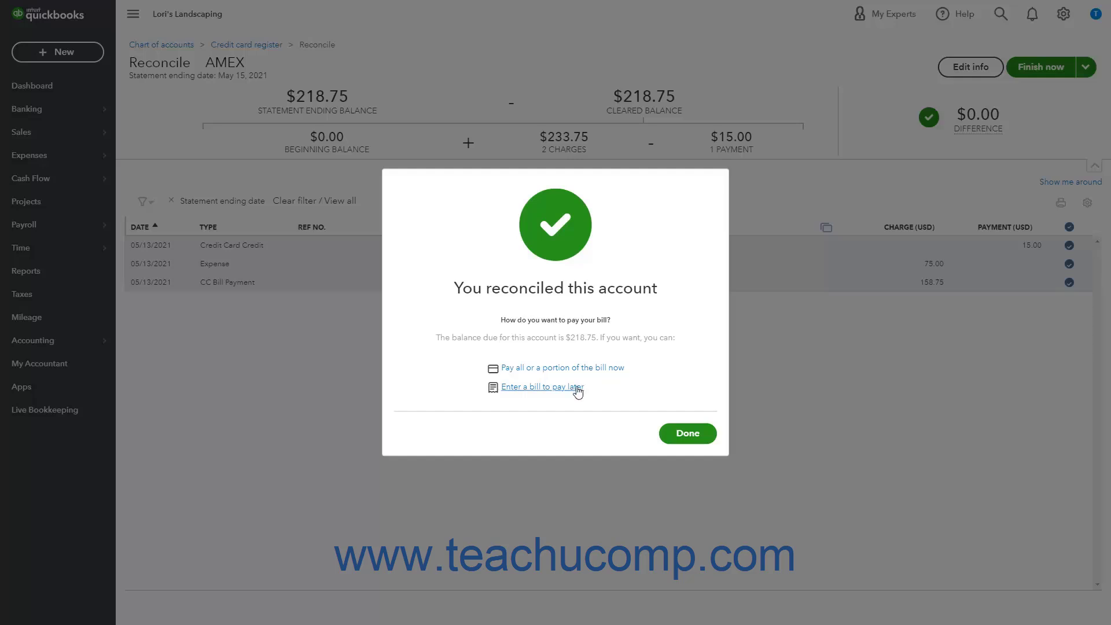
{"action": "left_click", "coordinate": [578, 392]}
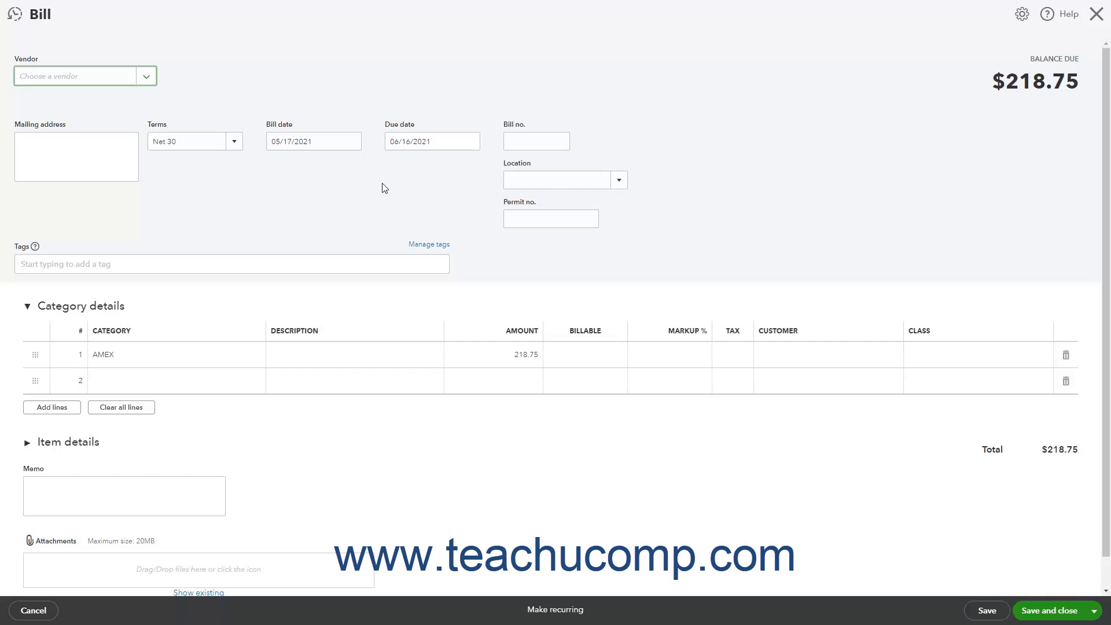
{"action": "left_click", "coordinate": [146, 78]}
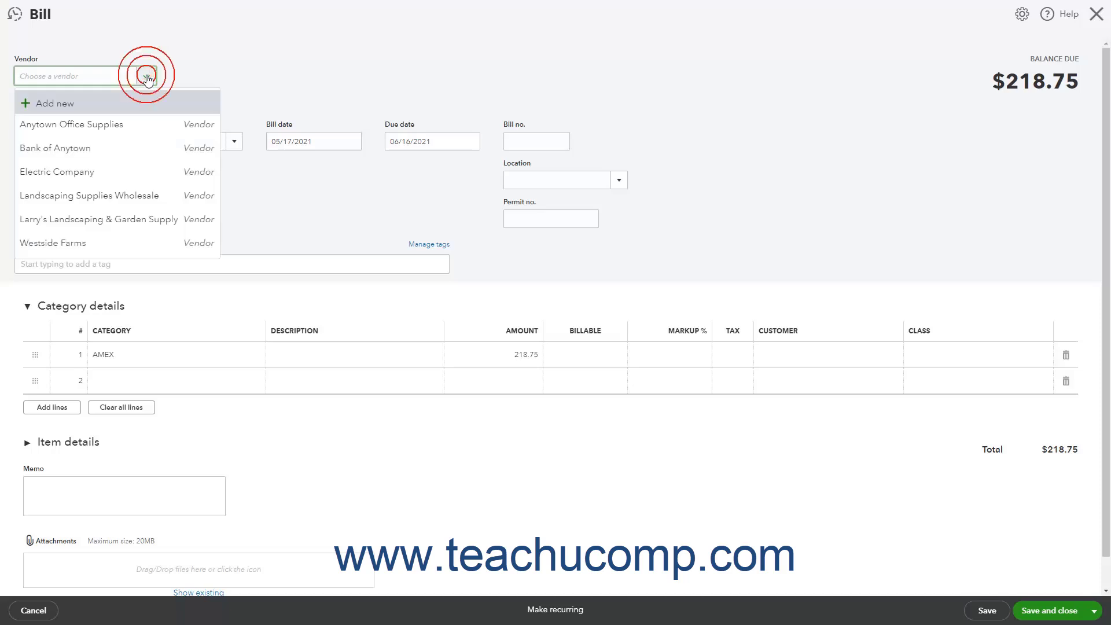
{"action": "type", "text": "American Express"}
{"action": "left_click", "coordinate": [124, 106]}
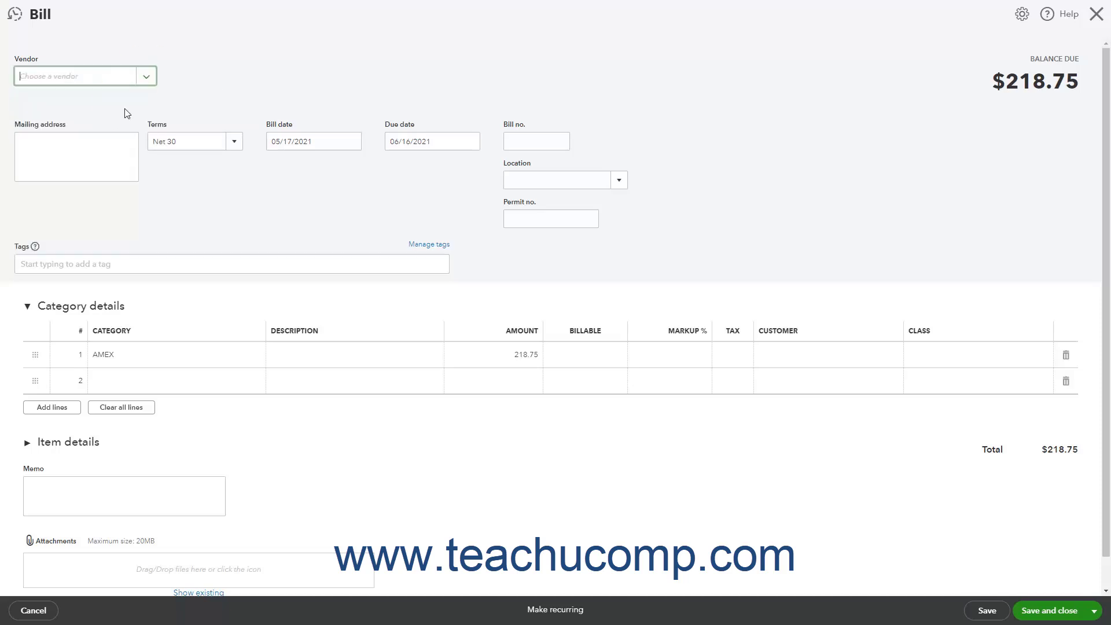
{"action": "left_click", "coordinate": [172, 187]}
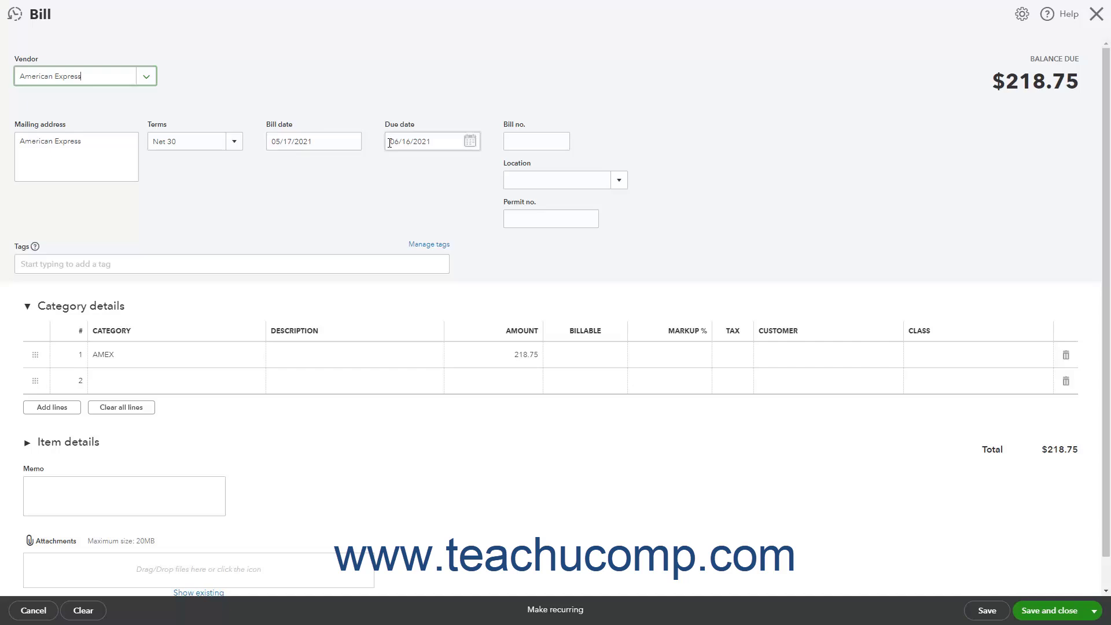
- Set the American Express bill's due date to 06/10/2021, save and close it, and close the completed reconciliation
{"action": "left_click", "coordinate": [464, 140]}
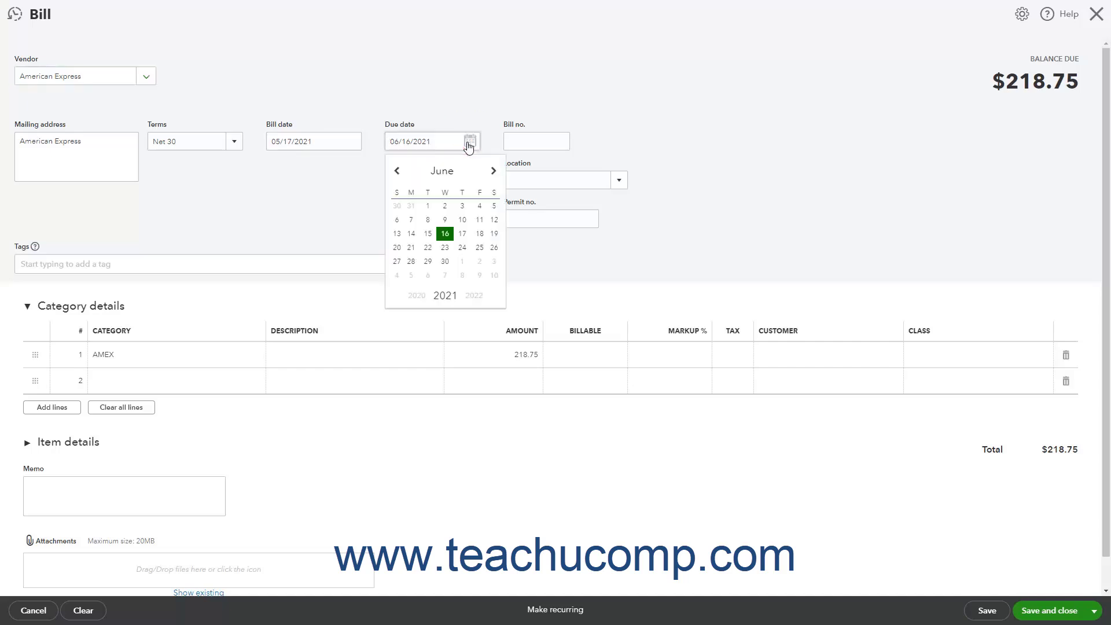
{"action": "left_click", "coordinate": [460, 218]}
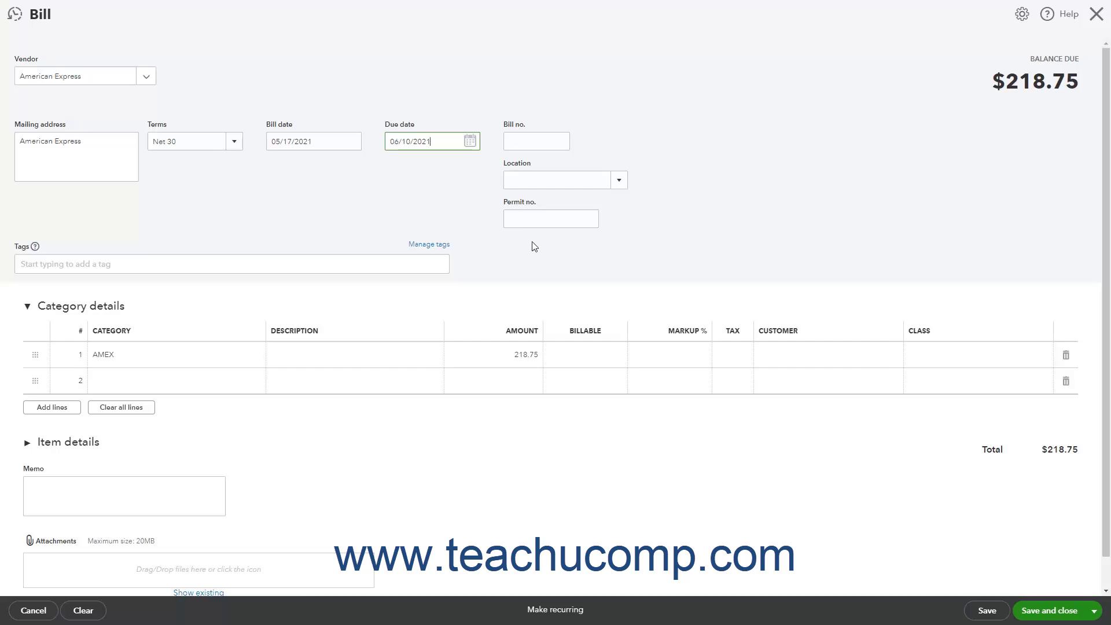
{"action": "left_click", "coordinate": [1030, 611]}
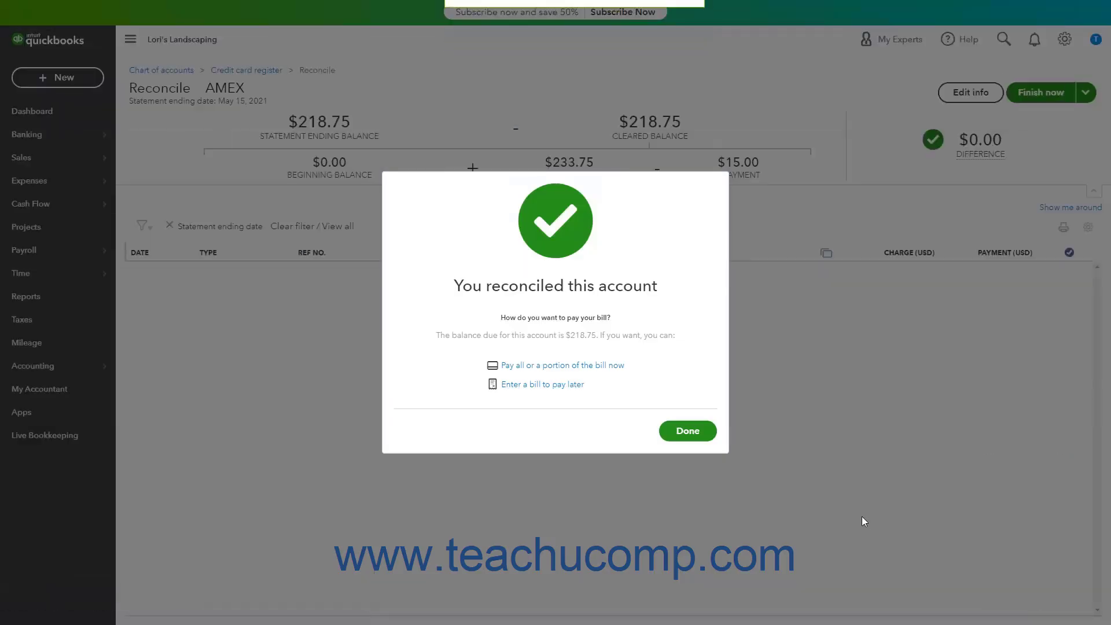
{"action": "left_click", "coordinate": [687, 430]}
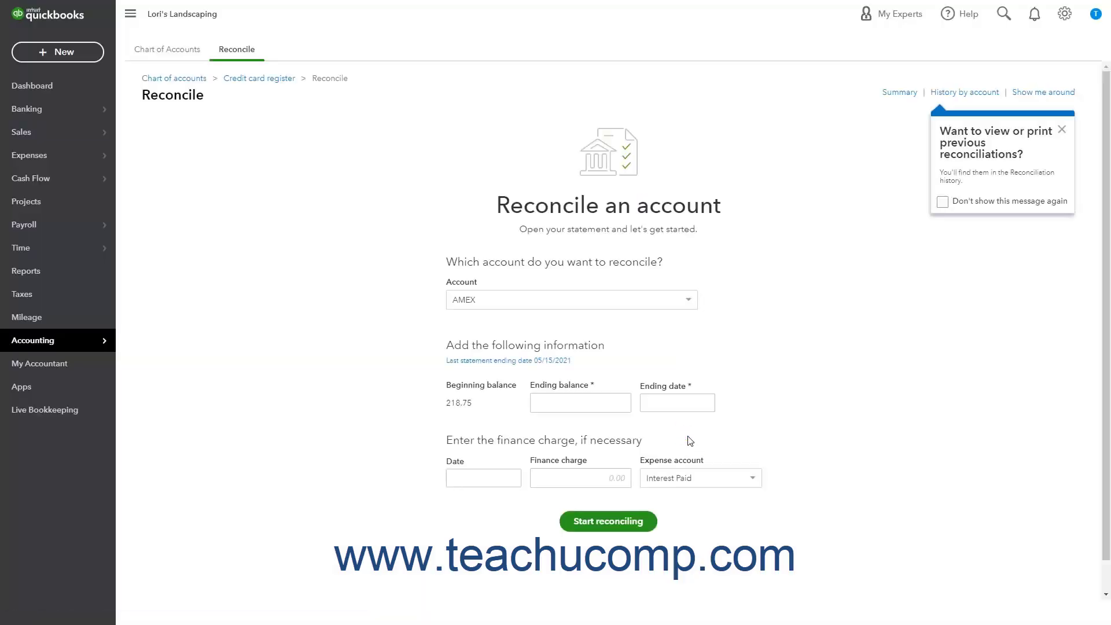